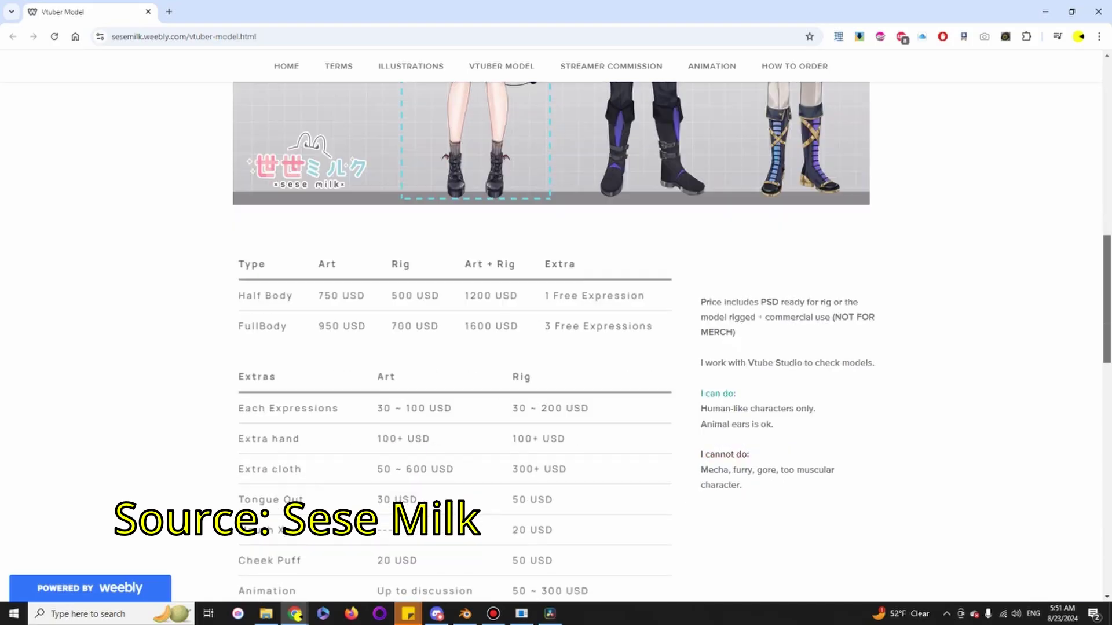
scroll(556, 338, "down", 1)
scroll(556, 339, "down", 1)
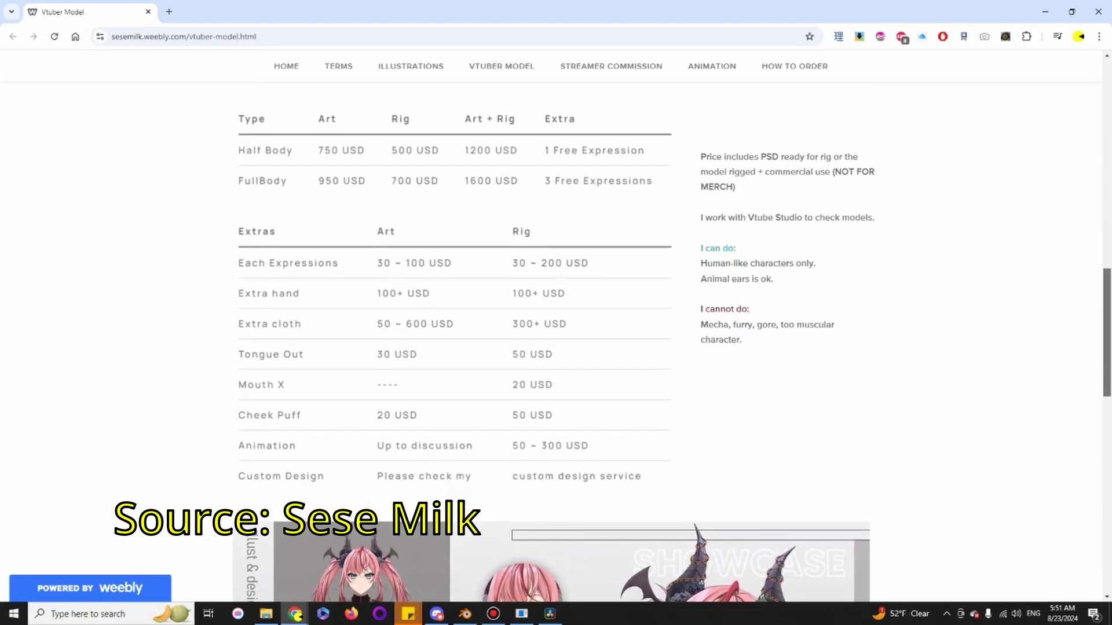
scroll(556, 339, "down", 1)
scroll(557, 339, "down", 1)
scroll(556, 339, "down", 1)
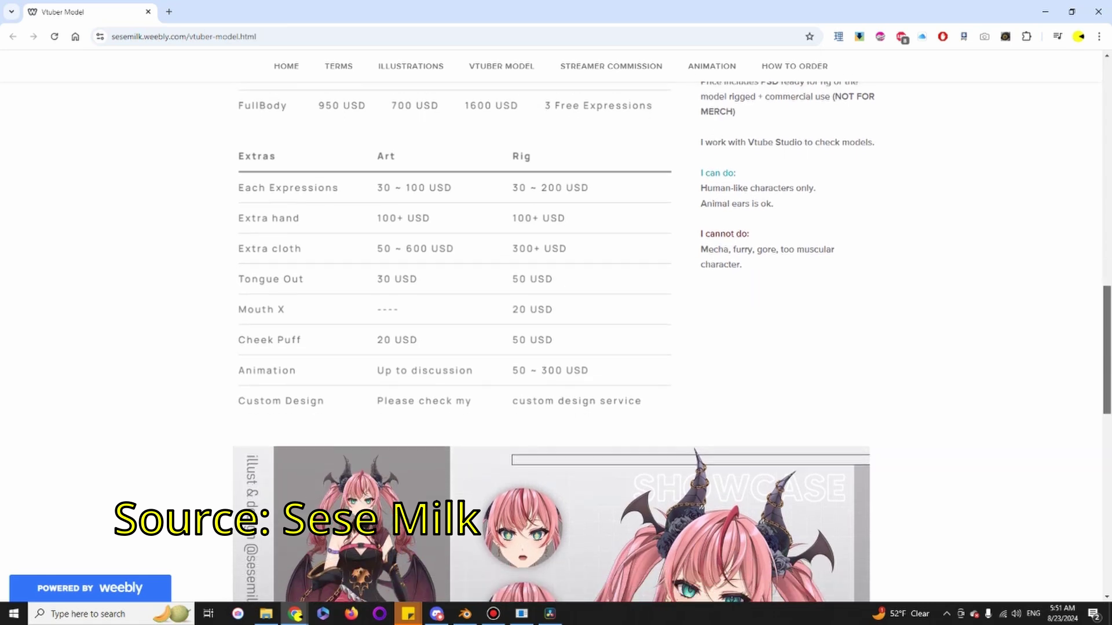
scroll(556, 340, "down", 1)
scroll(557, 340, "down", 1)
scroll(556, 338, "down", 1)
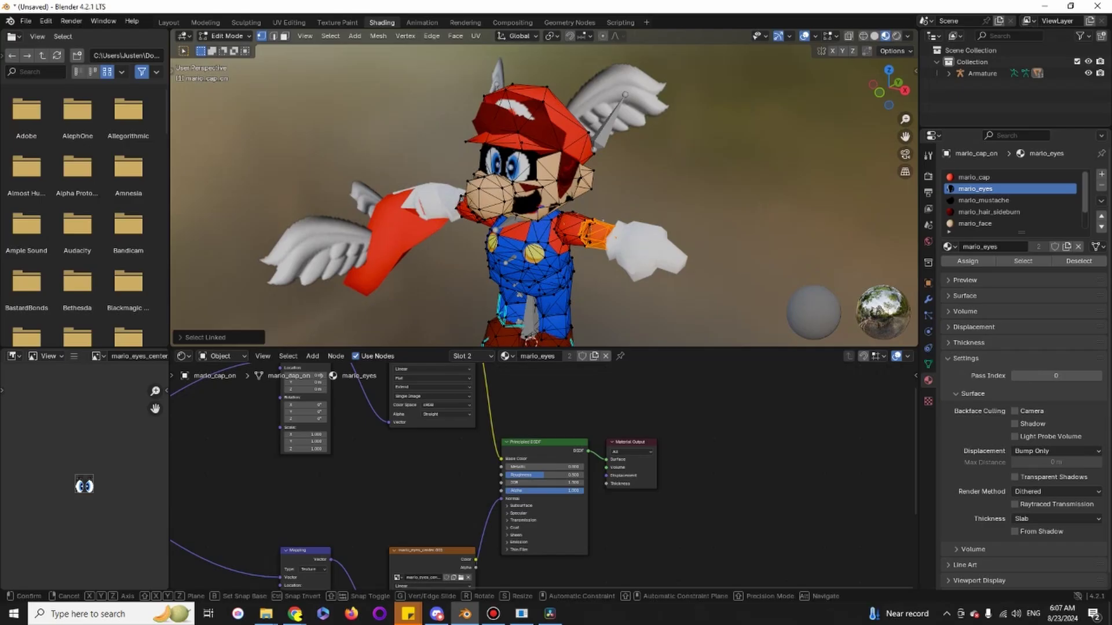
Move a loose mario_body mesh piece up and right, then select the connected torso.
left_click(572, 212)
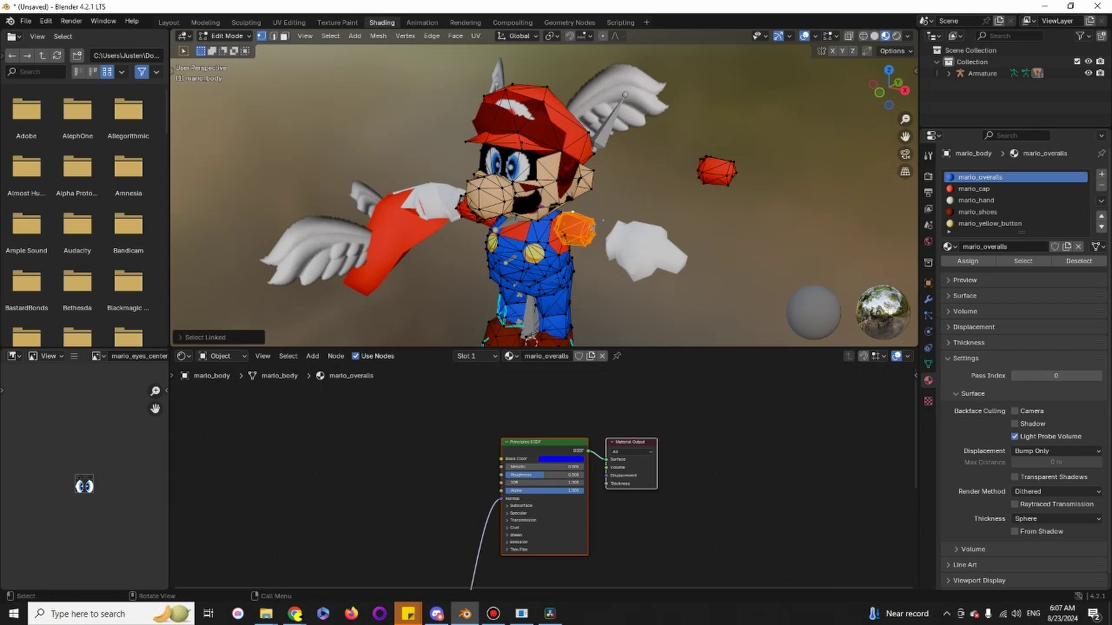
key("g")
left_click(592, 229)
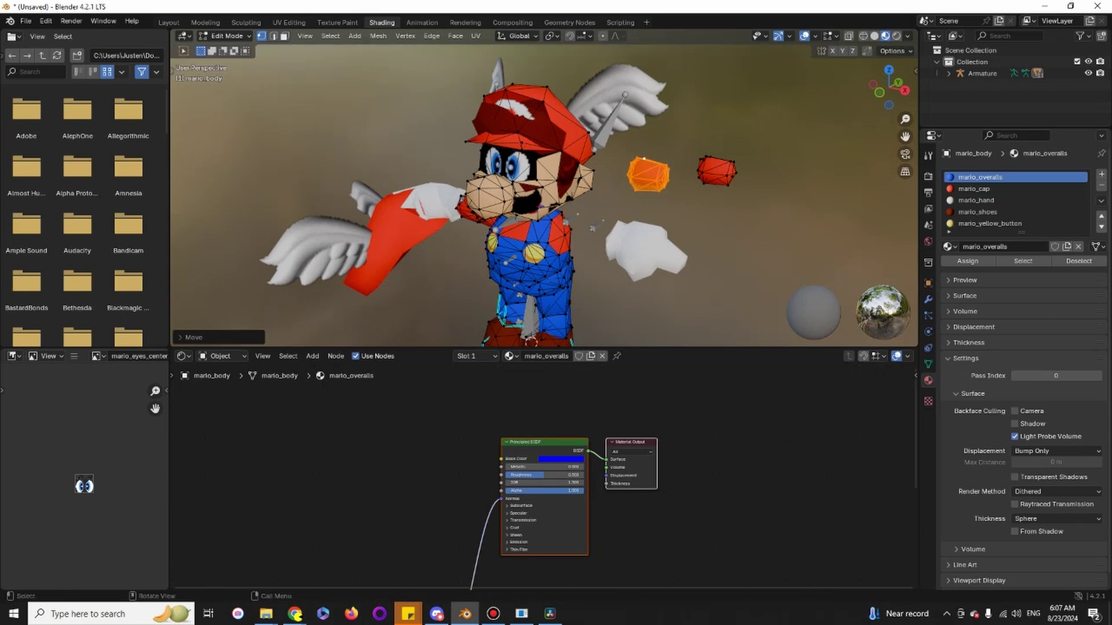
left_click(592, 229)
key("ctrl+l")
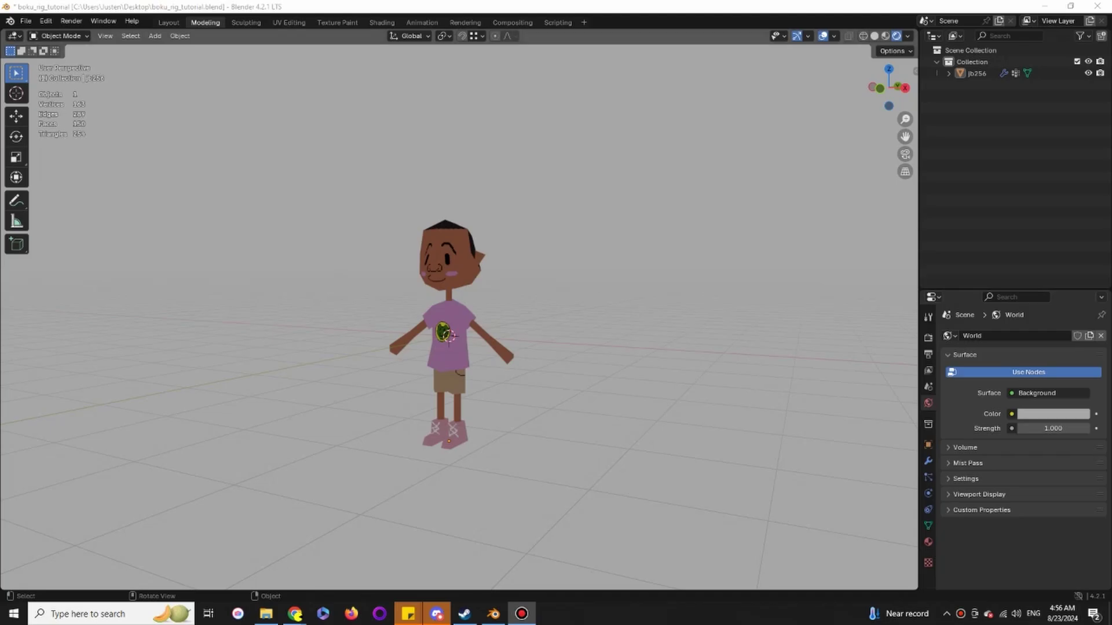
In front view, move the boy character up along Z until his feet touch the ground line.
mouse_move(461, 348)
middle_mouse_down()
mouse_move(487, 347)
mouse_move(460, 347)
middle_mouse_up()
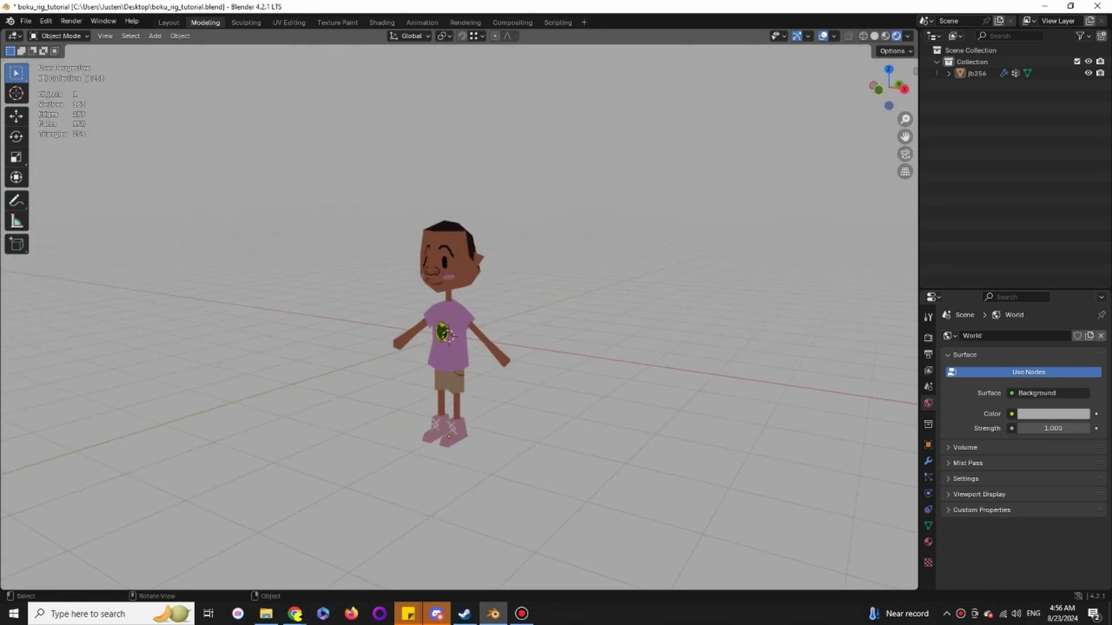
key("KP_1")
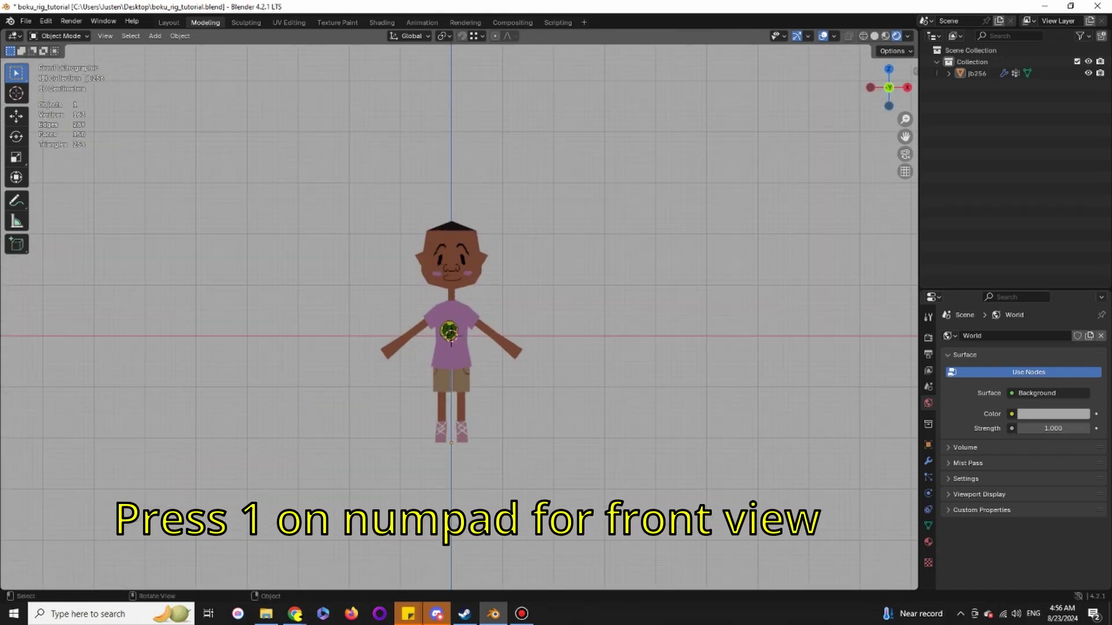
key("a")
key("g")
key("z")
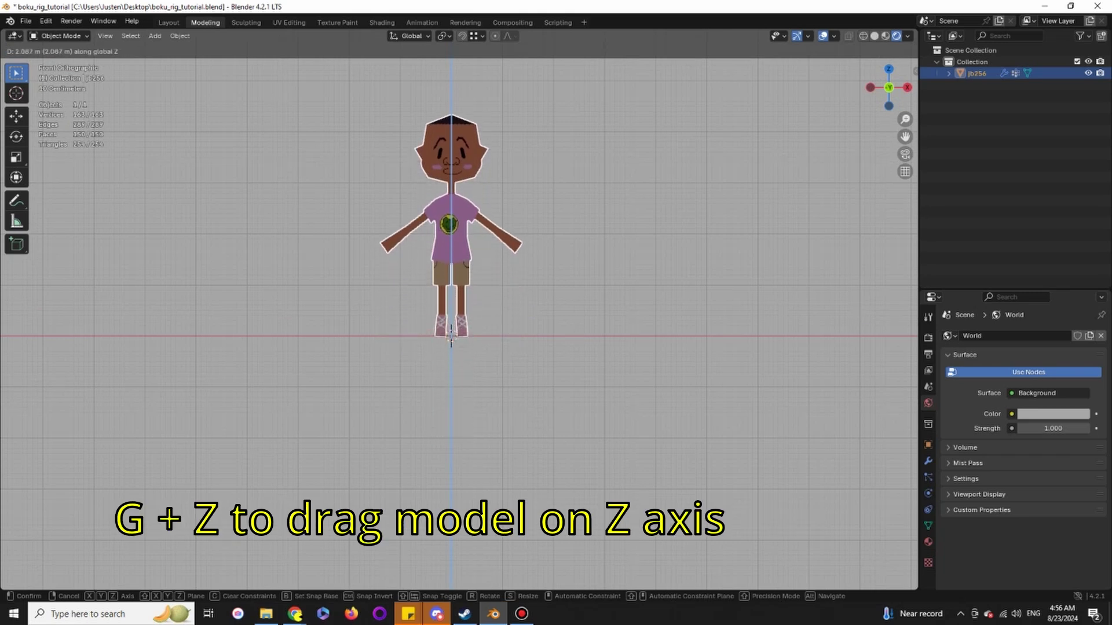
left_click(450, 339)
middle_click_drag(450, 338, 451, 339)
scroll(450, 339, "up", 2)
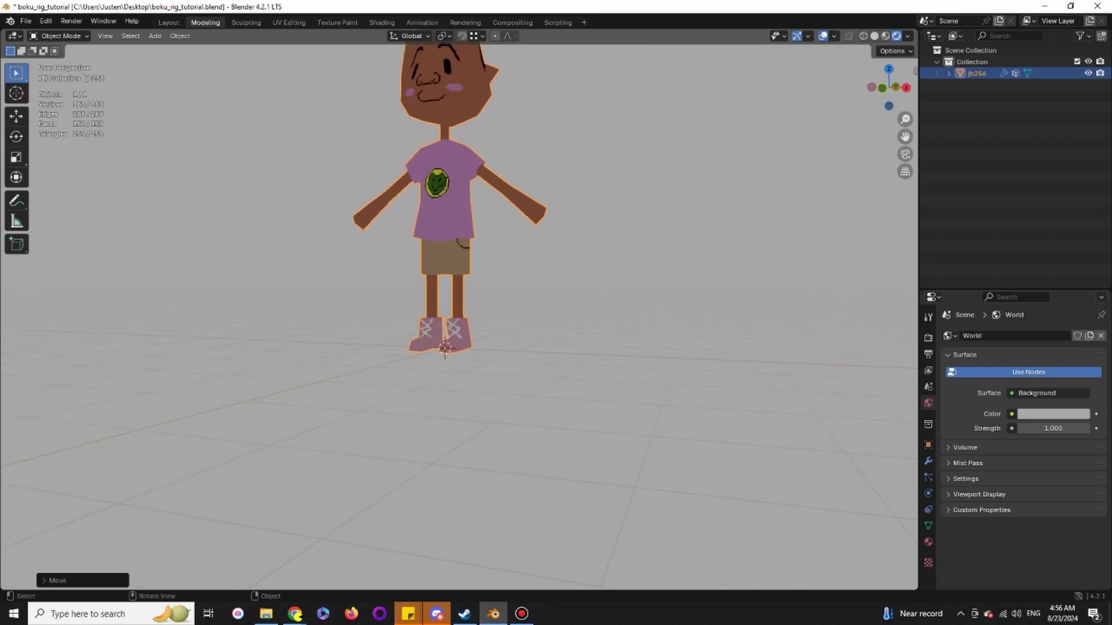
key("KP_1")
scroll(450, 341, "up", 2)
scroll(451, 341, "down", 2)
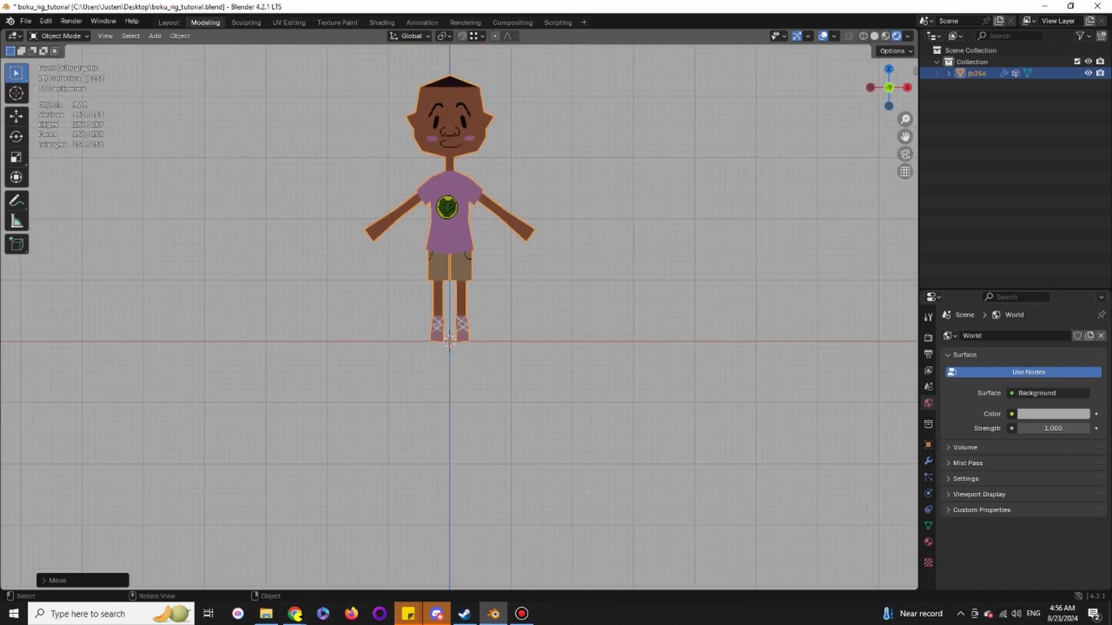
middle_click_drag(449, 342, 462, 393)
key("shift+a")
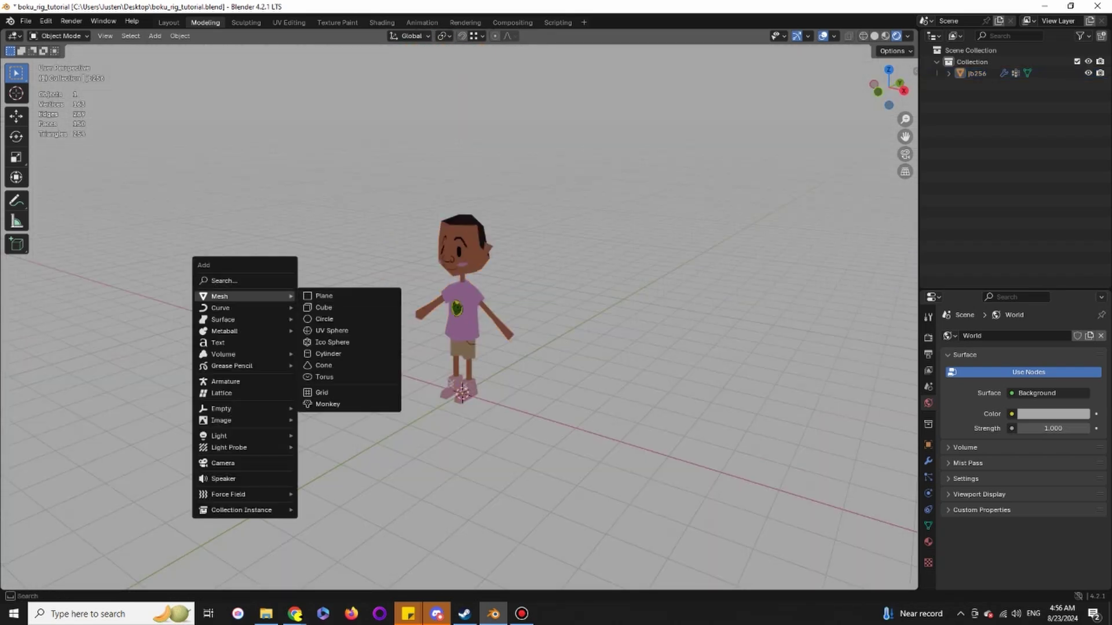
Add a reference cube resting on the ground line, then start scaling the boy character down.
left_click(324, 308)
key("KP_1")
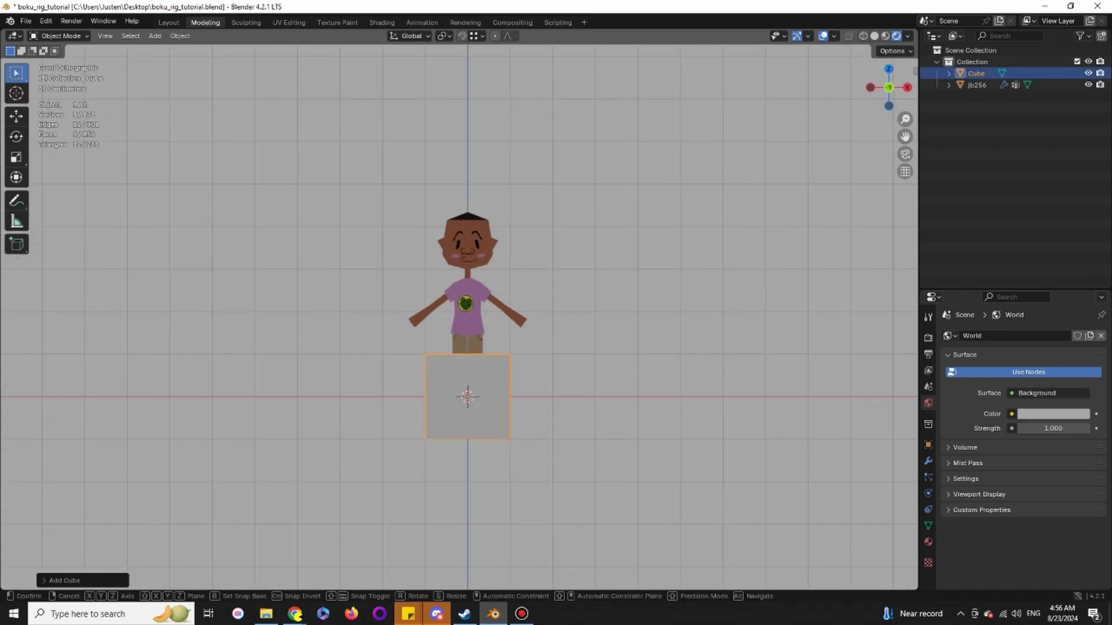
key("g")
key("z")
key("1")
key("Return")
left_click(469, 217)
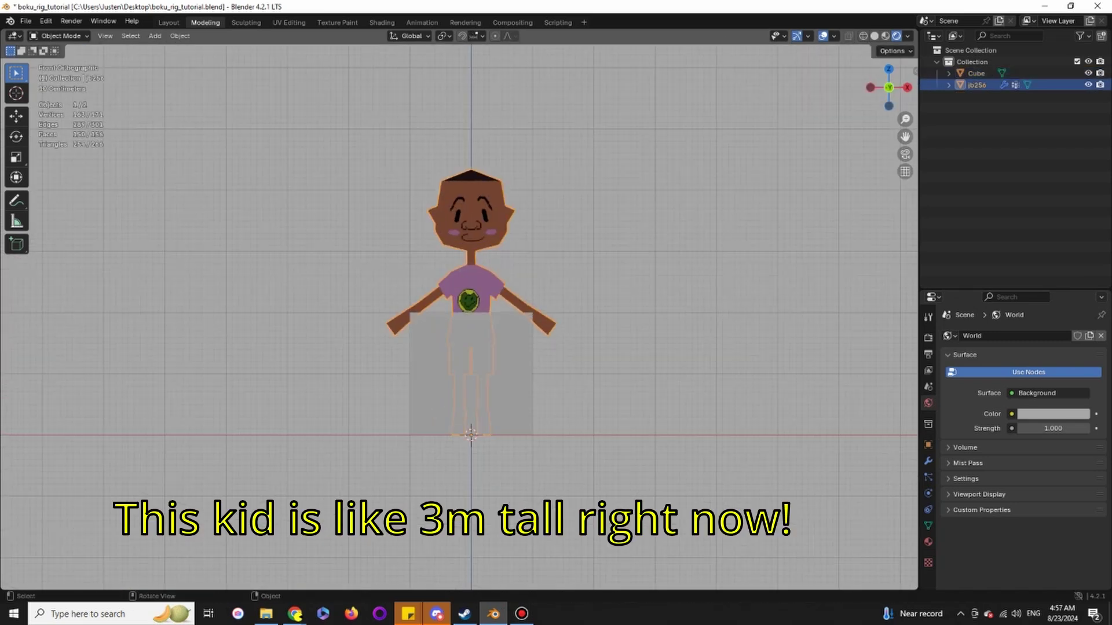
key("s")
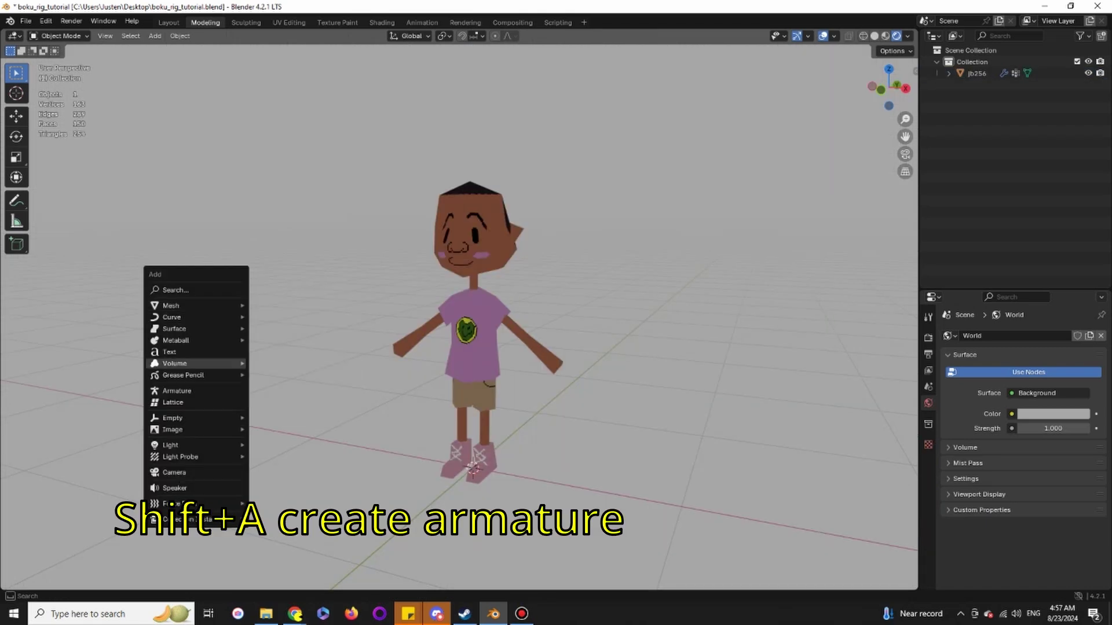
Add an armature and rotate its bone 90 degrees on X to lie flat.
left_click(178, 391)
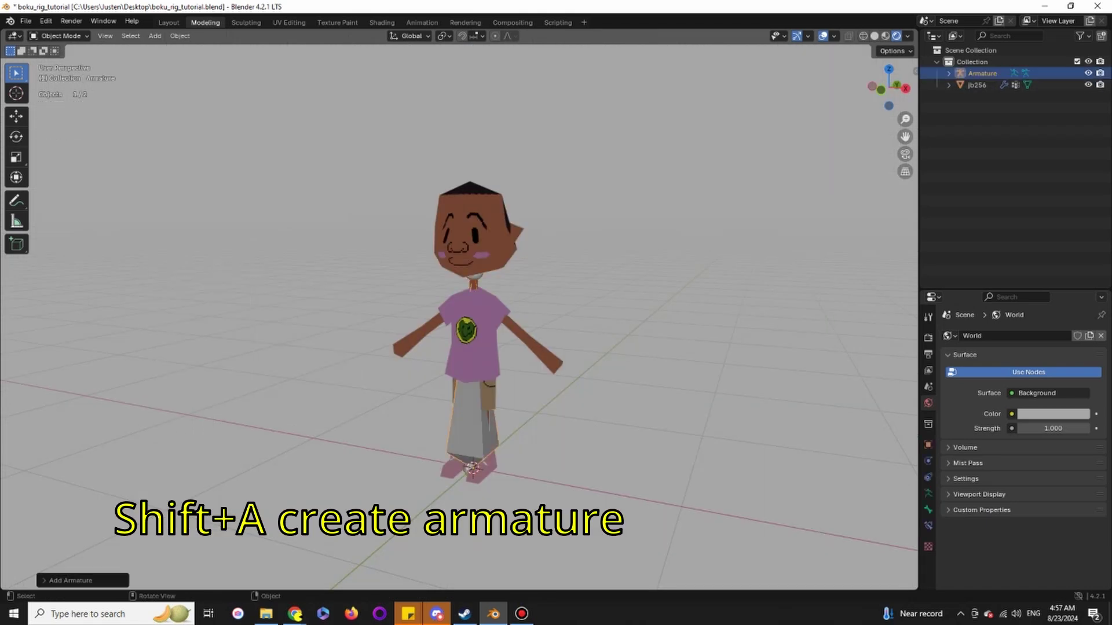
key("Tab")
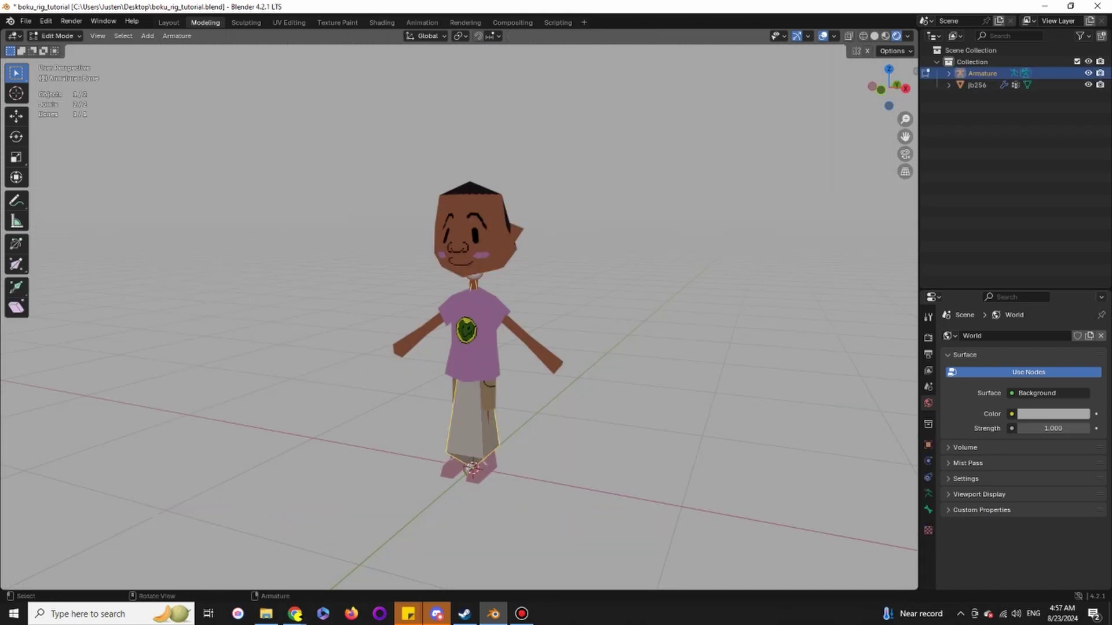
key("r")
type("x")
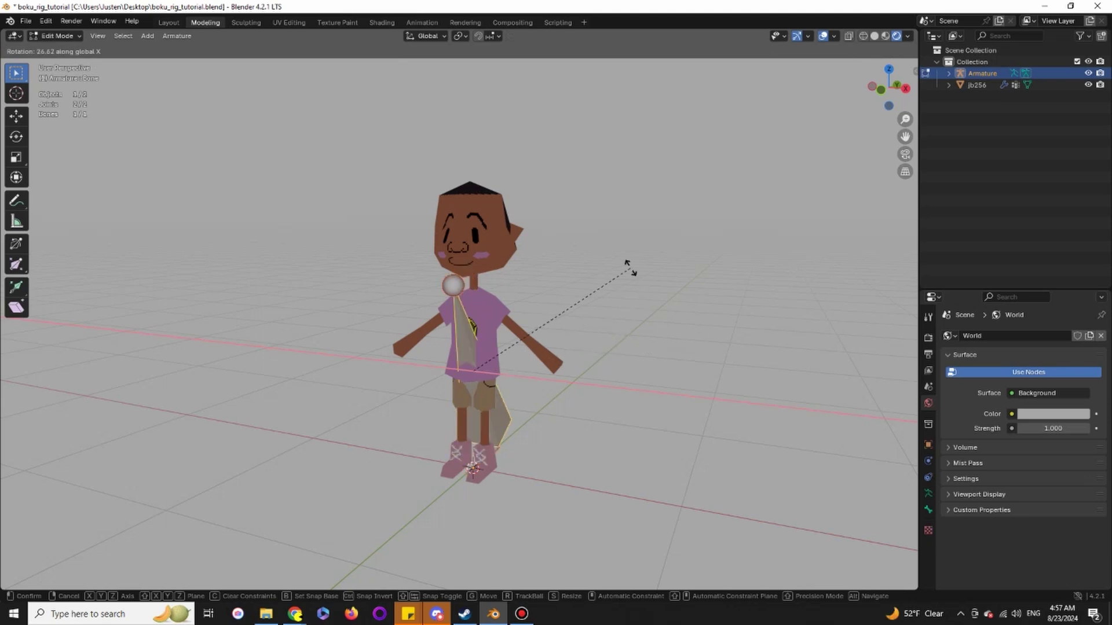
type("90")
key("Return")
Move the flat root bone down along Z and Y to the character's feet.
middle_click_drag(627, 267, 678, 266)
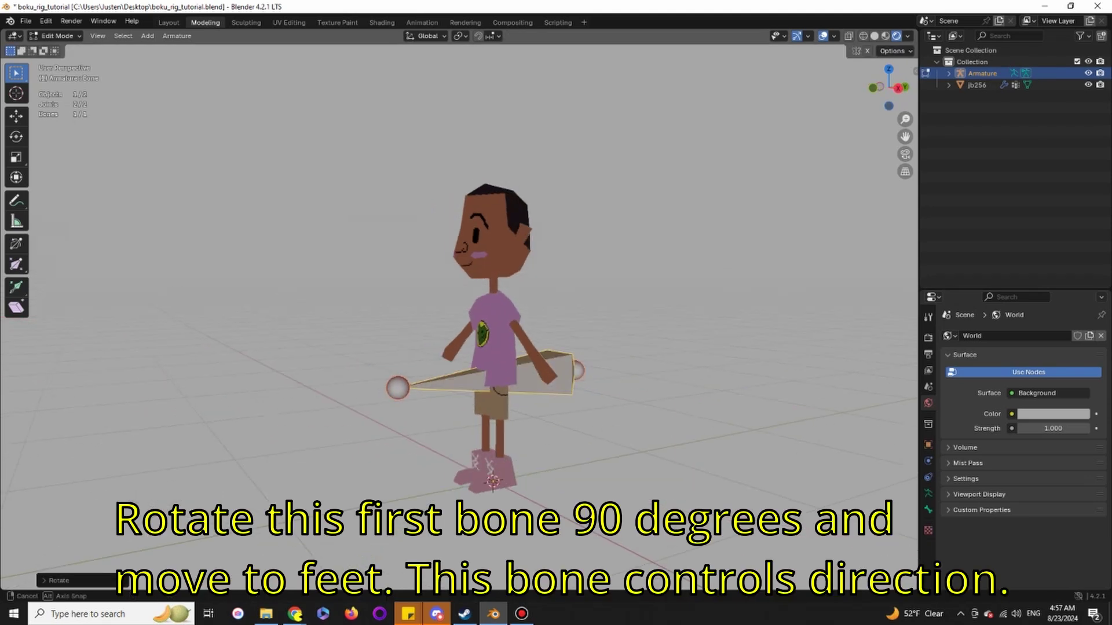
key("g")
key("z")
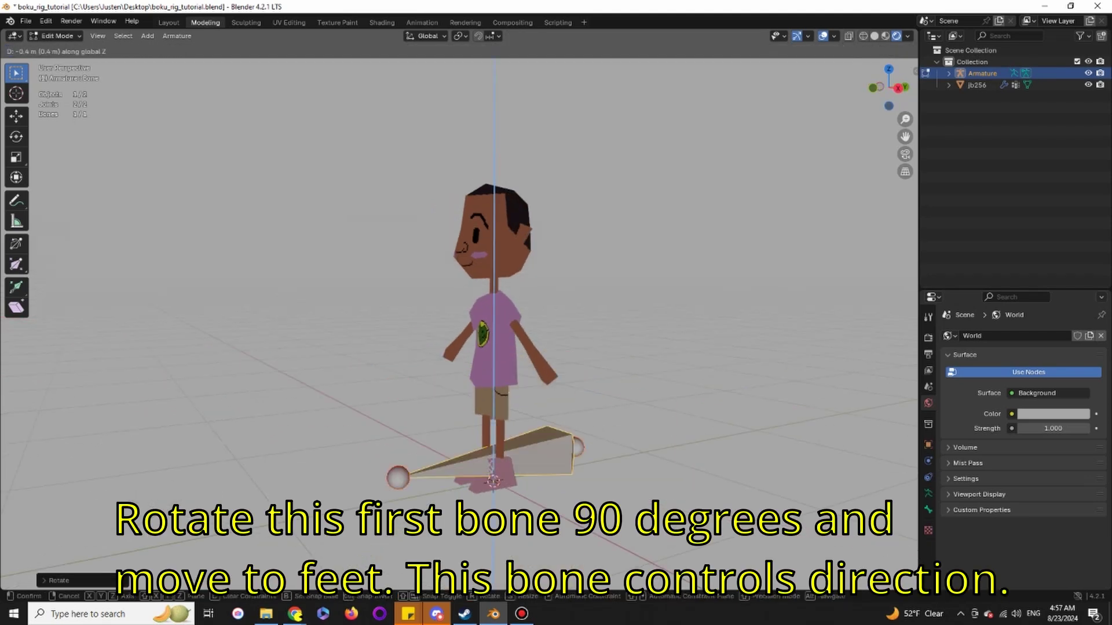
key("Return")
middle_click_drag(608, 304, 660, 304)
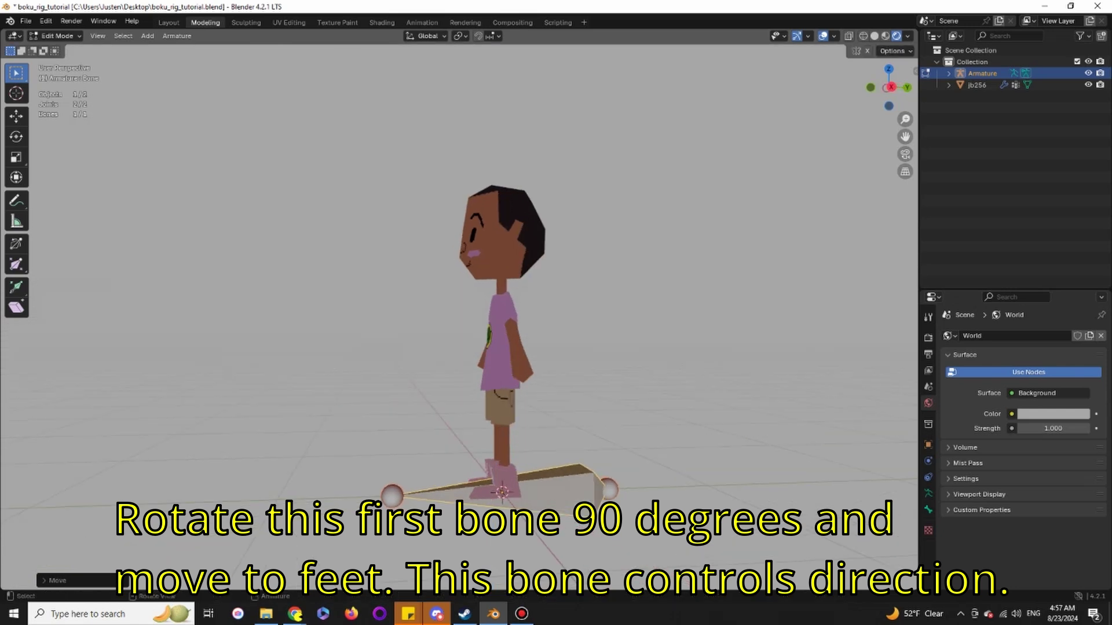
mouse_move(459, 313)
middle_mouse_down()
mouse_move(486, 295)
mouse_move(522, 243)
middle_mouse_up()
key("g")
key("y")
Duplicate the root bone and stand the copy upright at the hips.
key("Return")
key("shift+d")
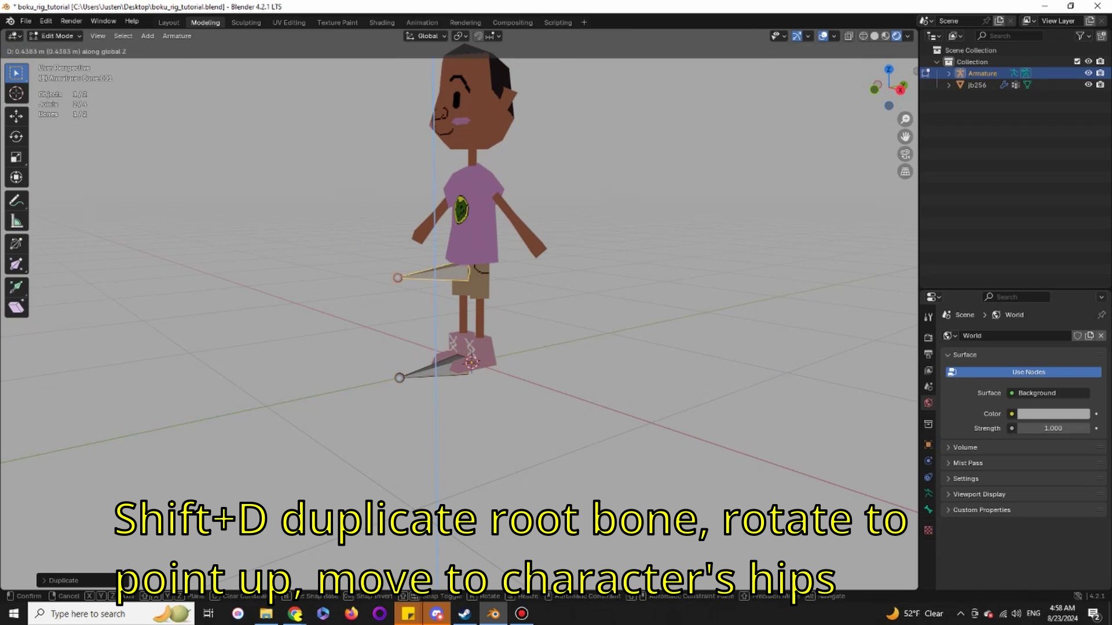
key("Return")
type("rx")
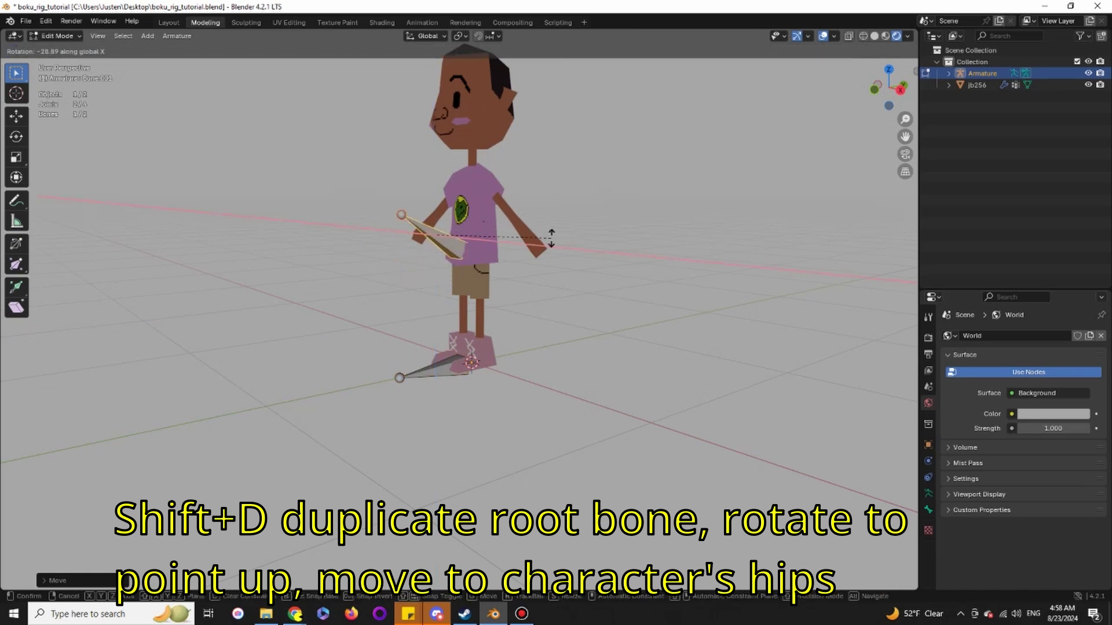
type("90")
key("Return")
Turn on In Front in the armature's Viewport Display so bones show through the mesh.
left_click(928, 510)
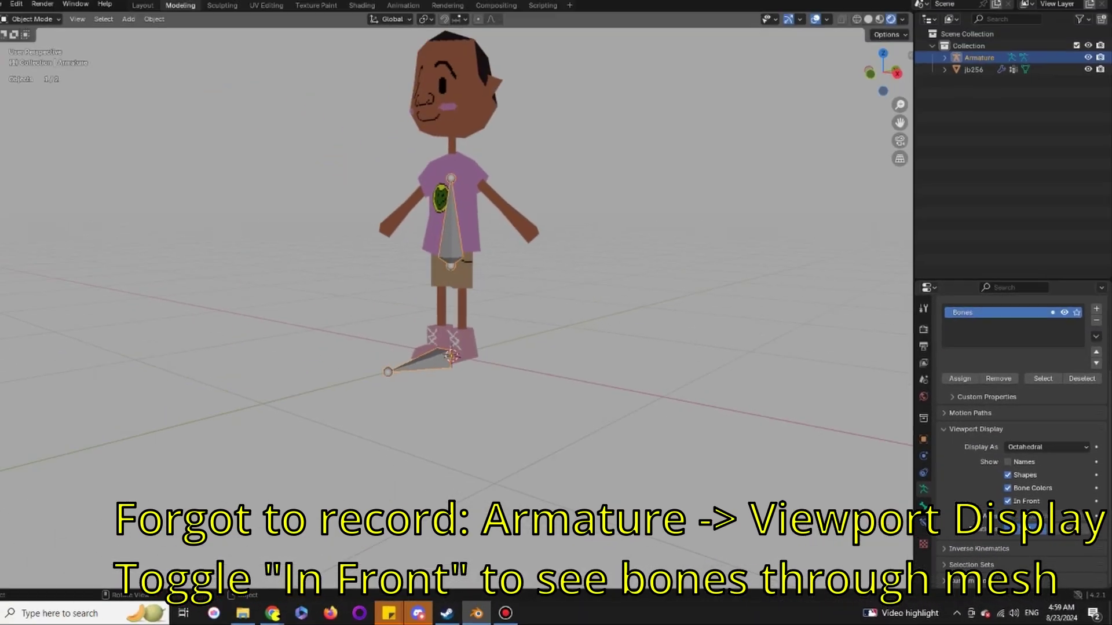
key("Tab")
middle_click_drag(522, 305, 452, 304)
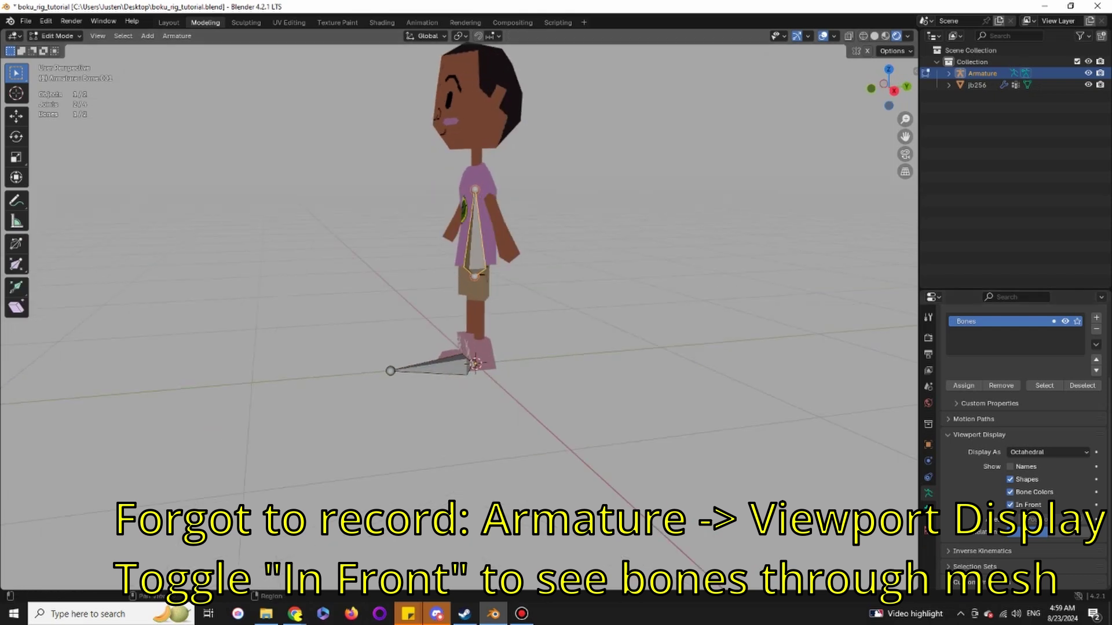
middle_click_drag(521, 304, 417, 304)
Extrude two vertical spine bones from the hip bone up through the chest into the head.
key("KP_1")
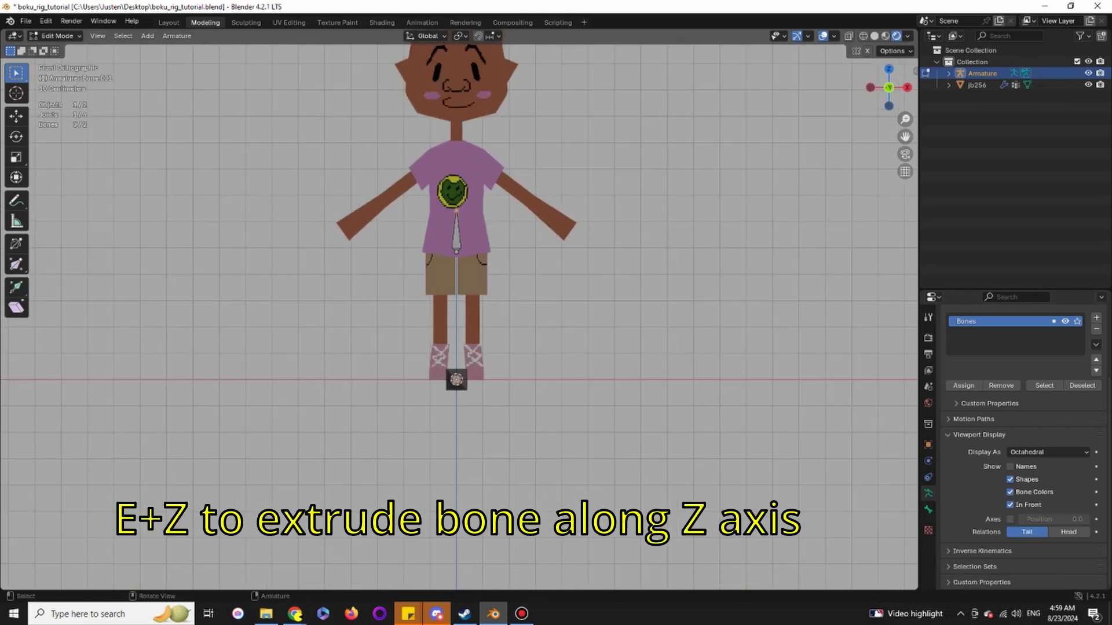
key("e")
key("z")
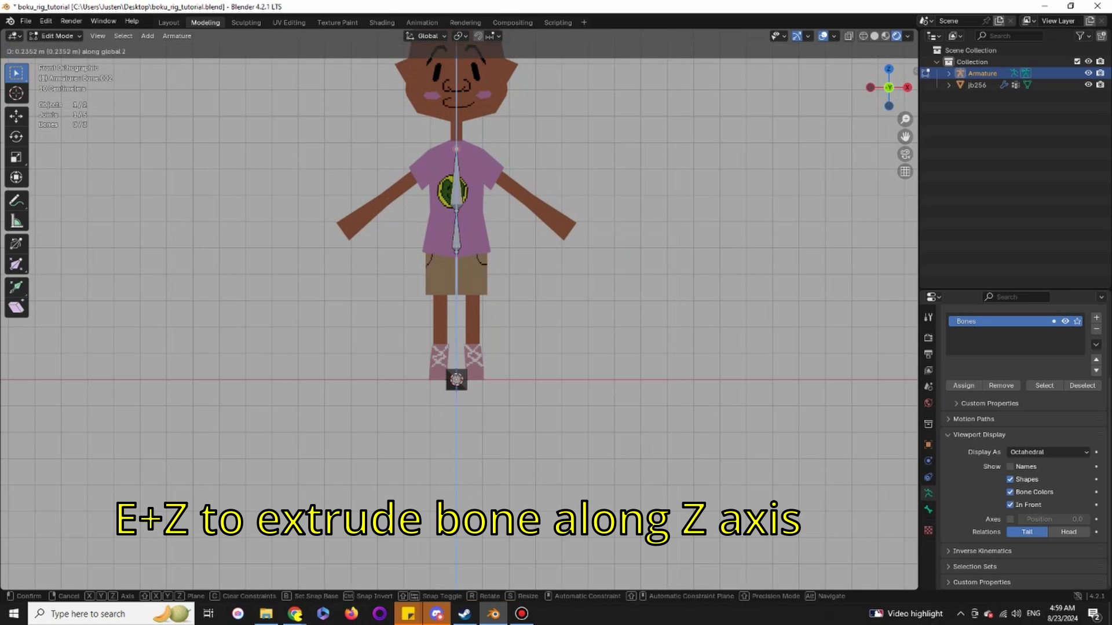
key("Return")
middle_click_drag(456, 260, 460, 364, "shift")
key("e")
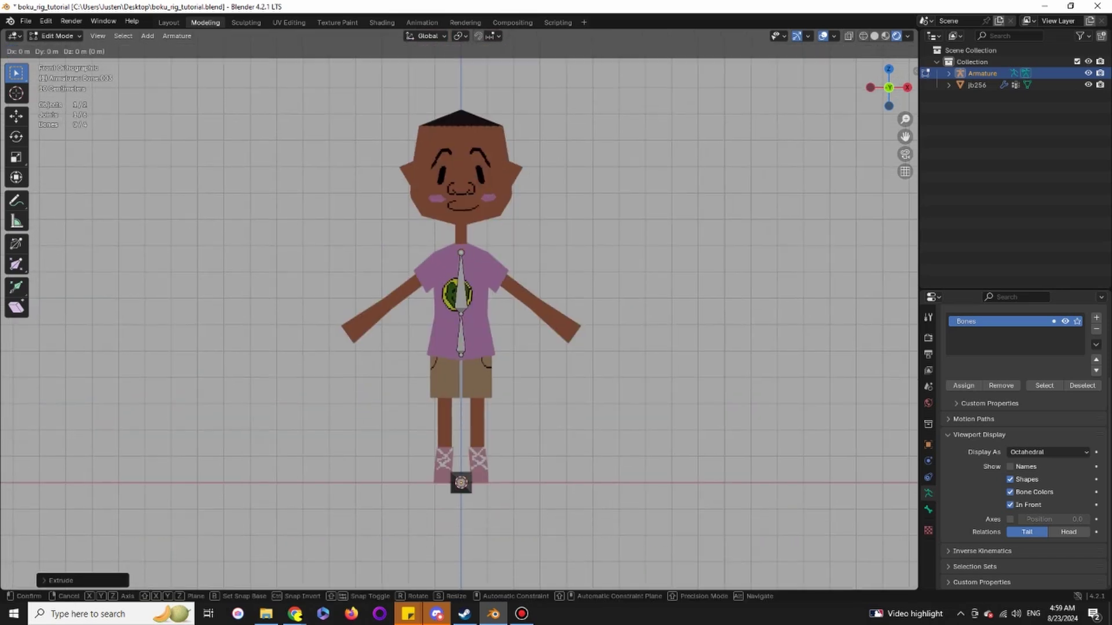
key("z")
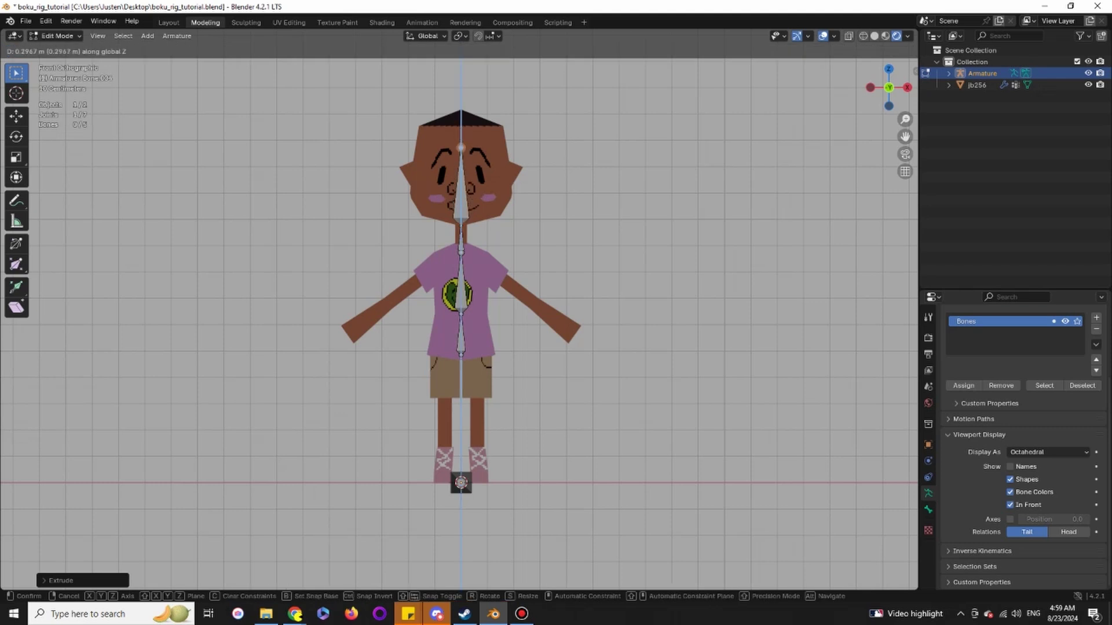
key("Return")
mouse_move(461, 313)
middle_mouse_down()
mouse_move(565, 313)
mouse_move(461, 314)
middle_mouse_up()
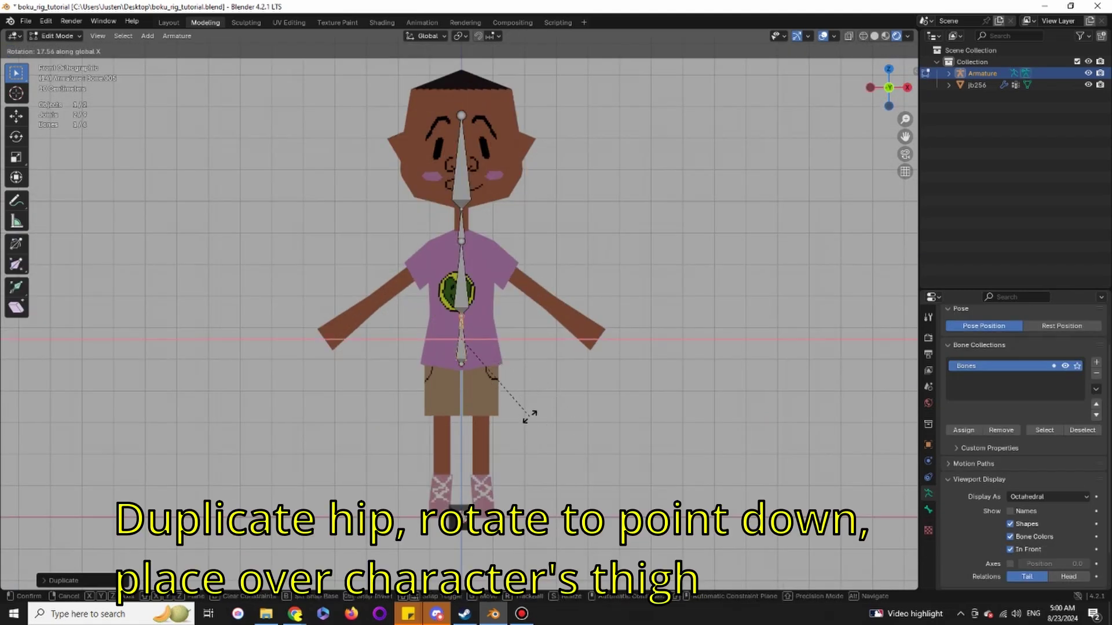
type("180")
Place the downward copied bone on the right thigh and extrude a vertical shin bone.
key("Return")
key("g")
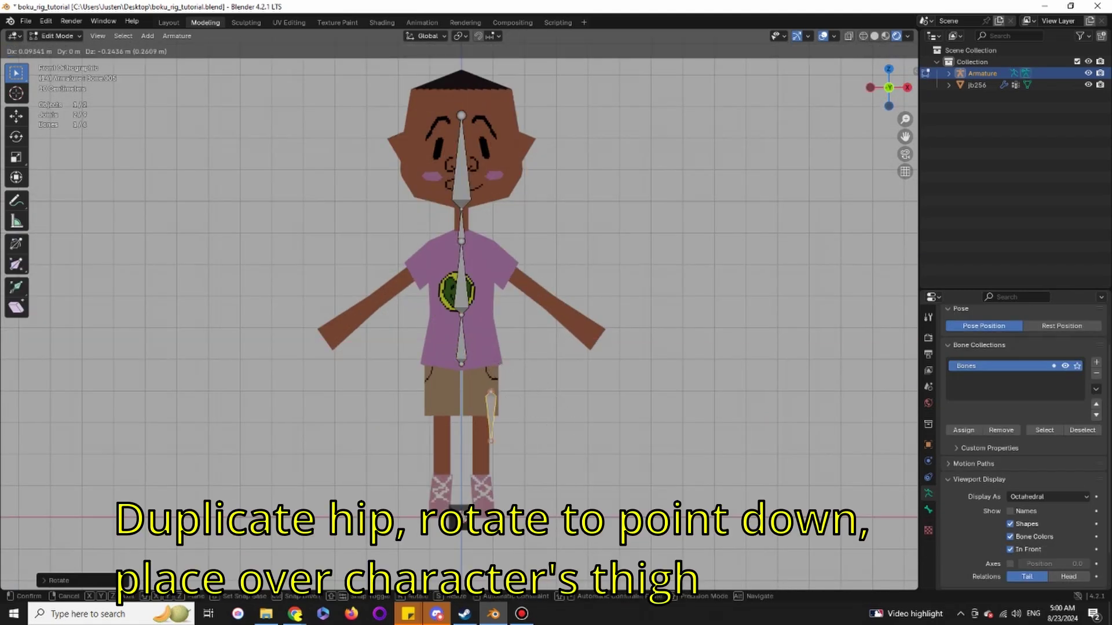
key("Return")
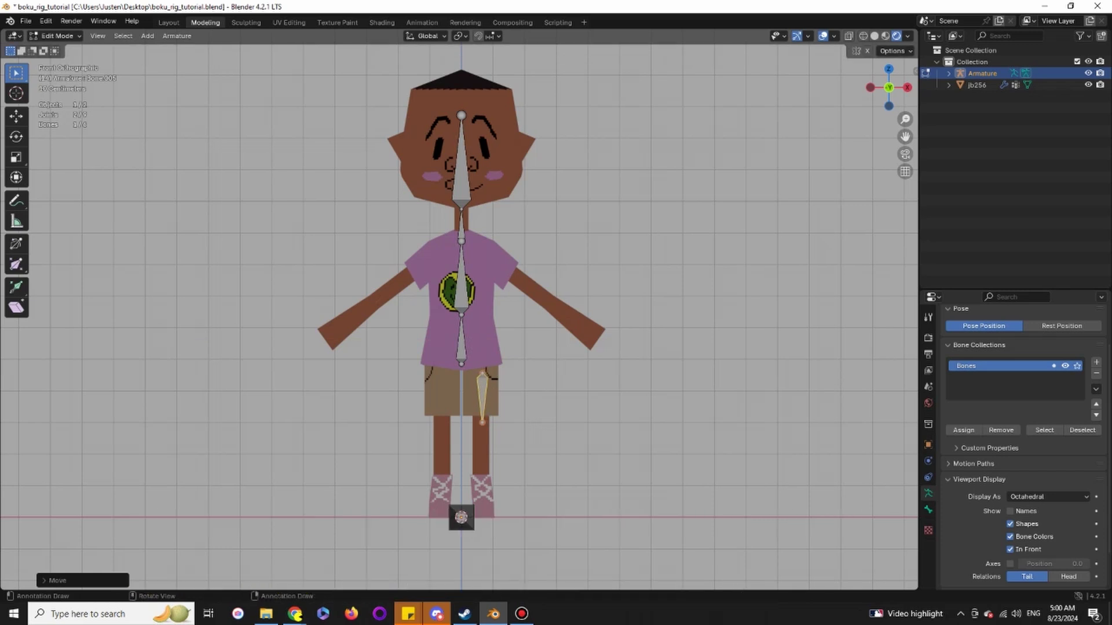
key("KP_3")
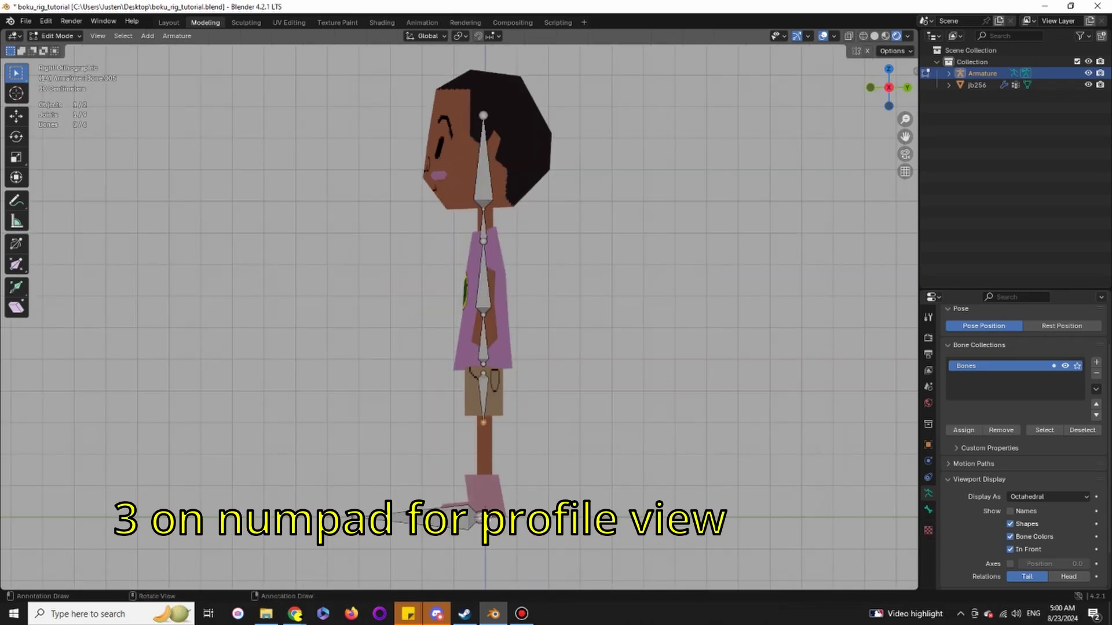
key("e")
key("z")
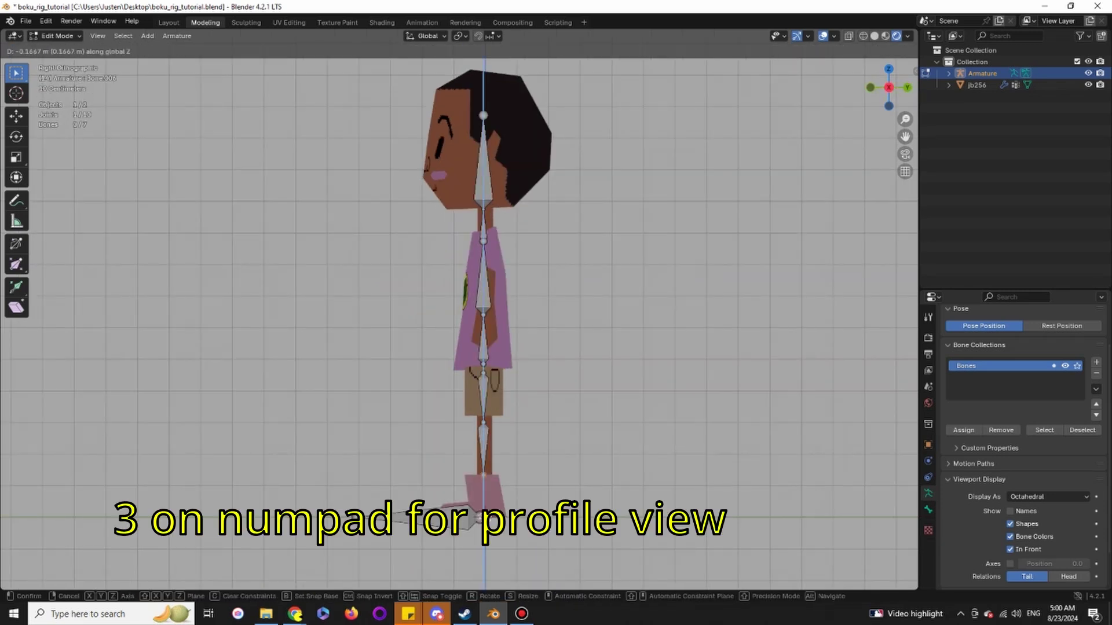
key("Return")
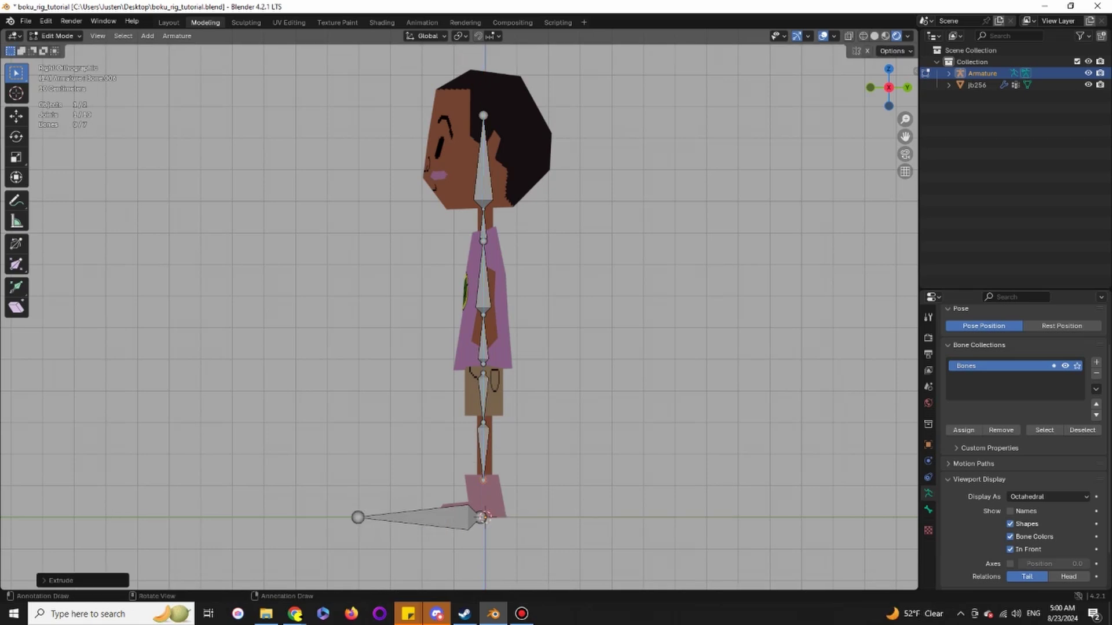
Extrude a foot bone from the ankle and begin rotating the leg bones.
key("e")
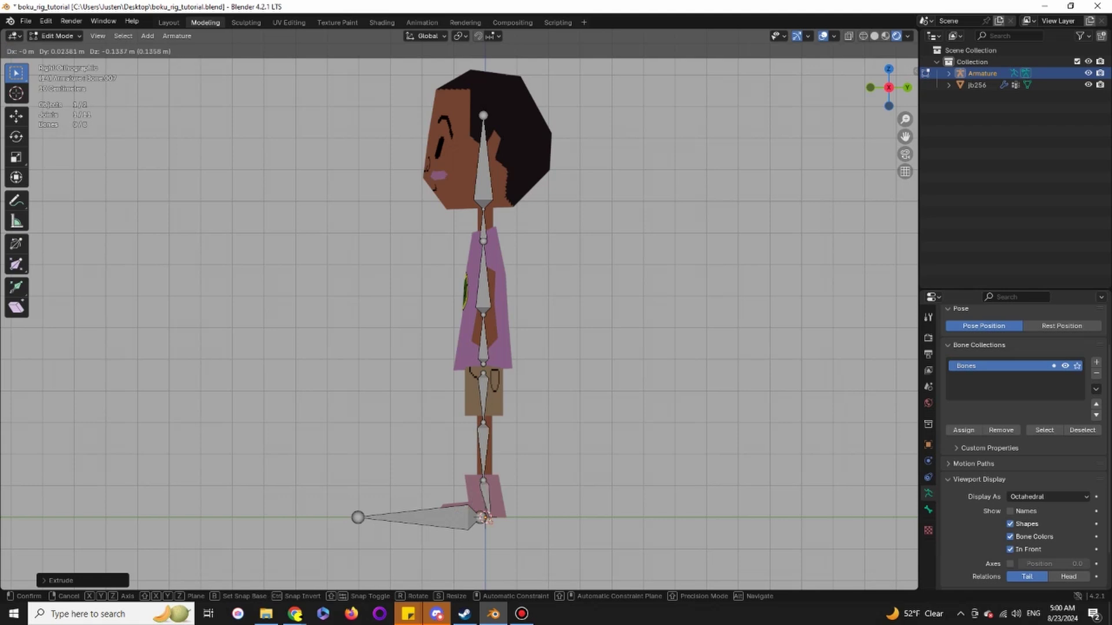
key("z")
key("Return")
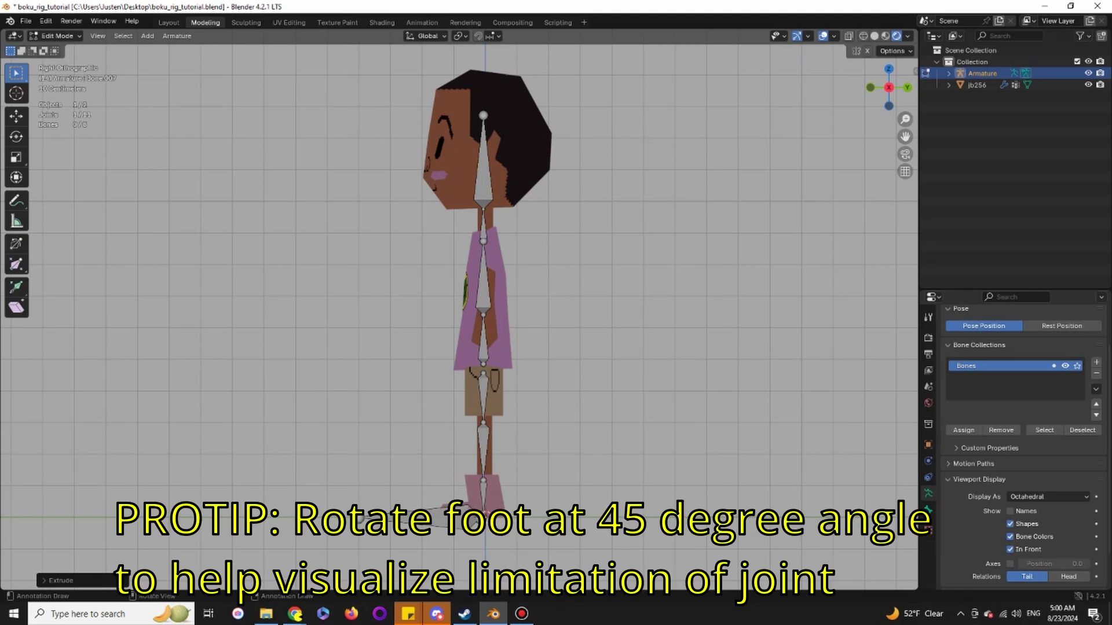
key("r")
key("Escape")
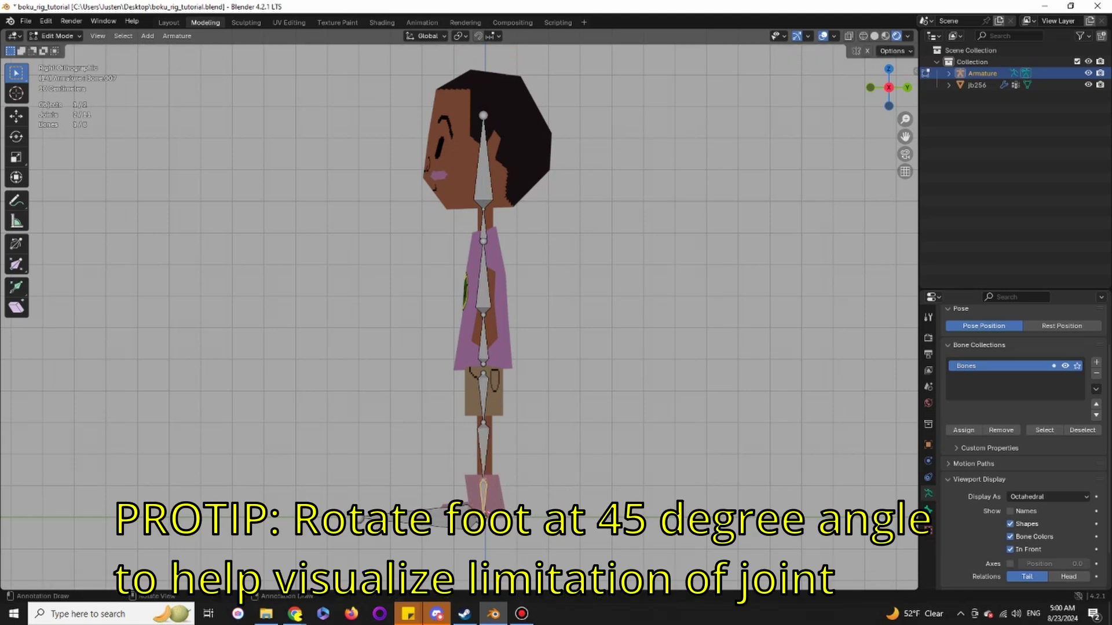
scroll(439, 506, "up", 3)
scroll(438, 507, "up", 2)
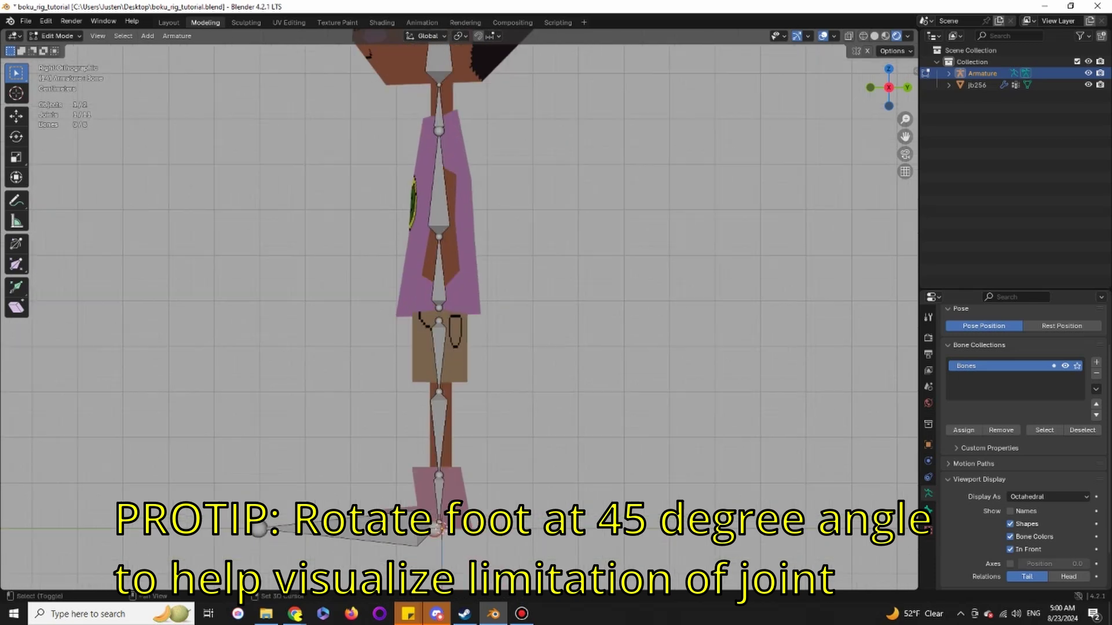
middle_click_drag(409, 500, 547, 500)
key("r")
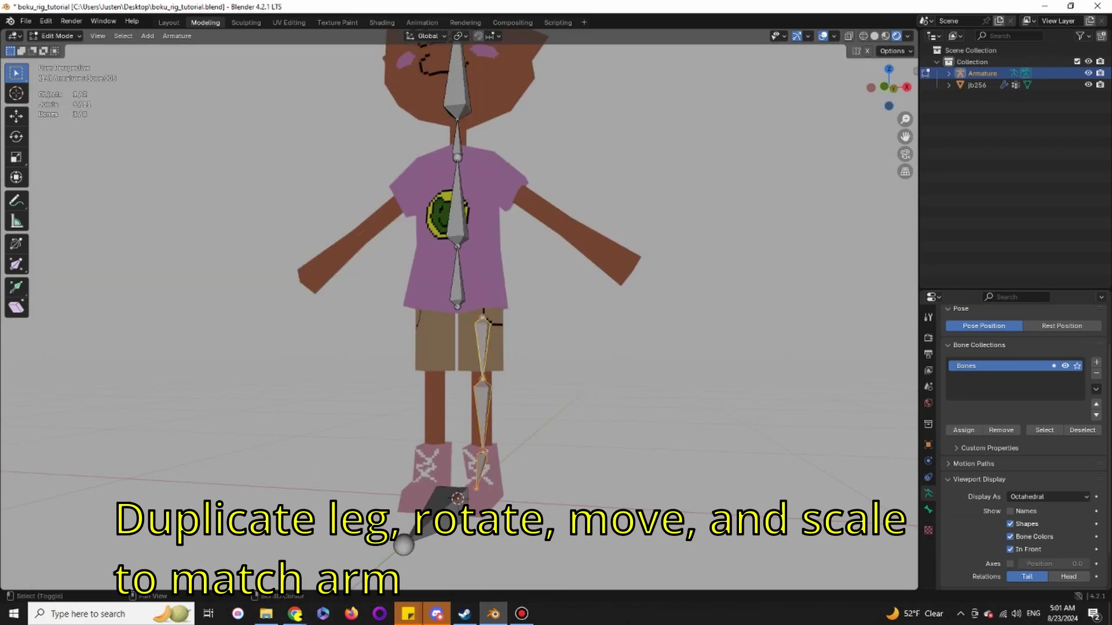
Duplicate the leg bone chain and move the copy up into the torso.
key("shift+d")
key("Return")
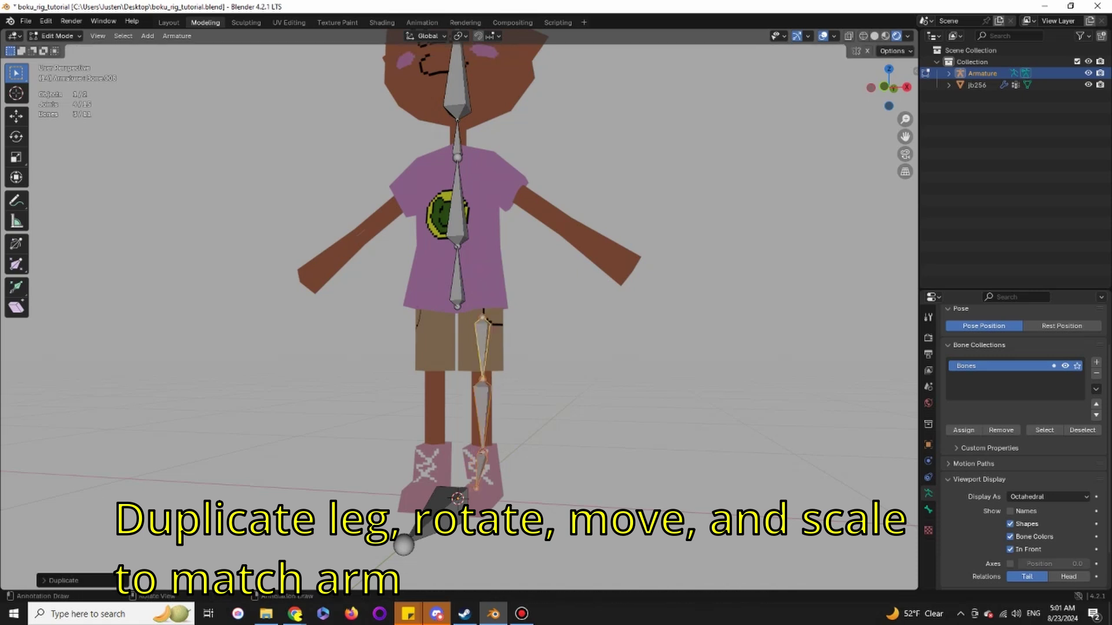
key("g")
key("Return")
Rotate the copied leg bones and fit them along the right arm in front view.
key("KP_1")
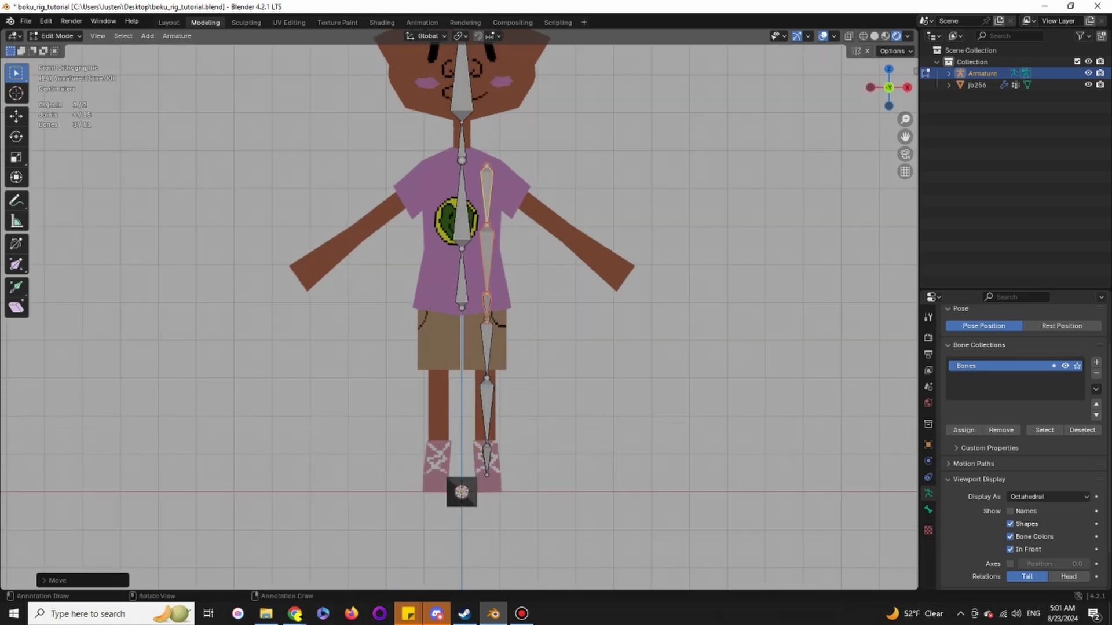
key("r")
key("Return")
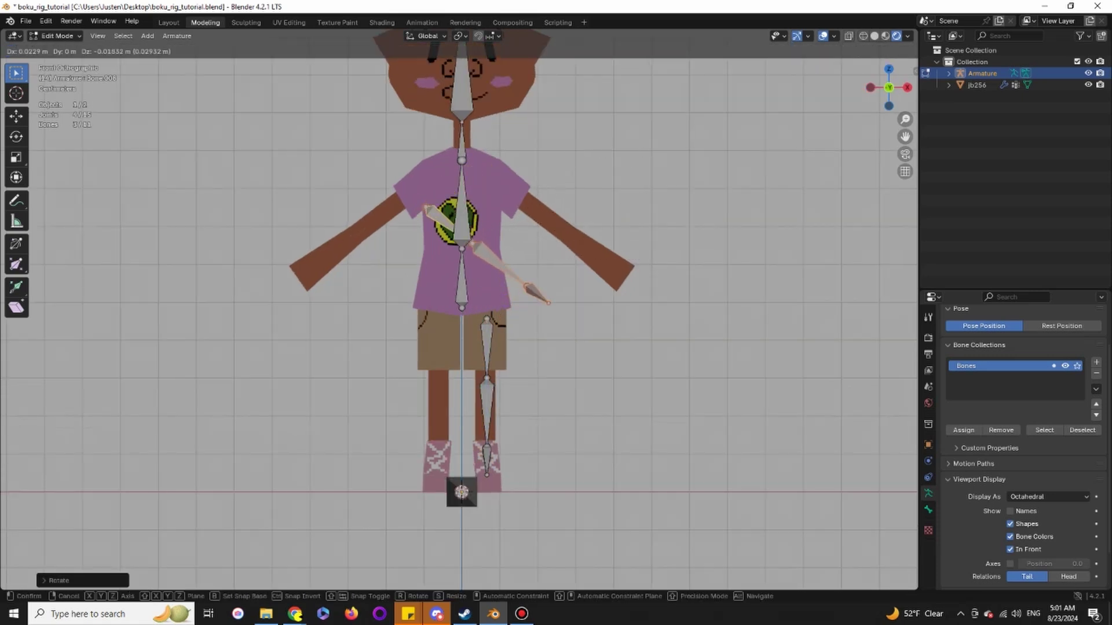
key("g")
key("Return")
mouse_move(461, 304)
middle_mouse_down()
mouse_move(573, 260)
mouse_move(586, 333)
middle_mouse_up()
key("KP_1")
key("r")
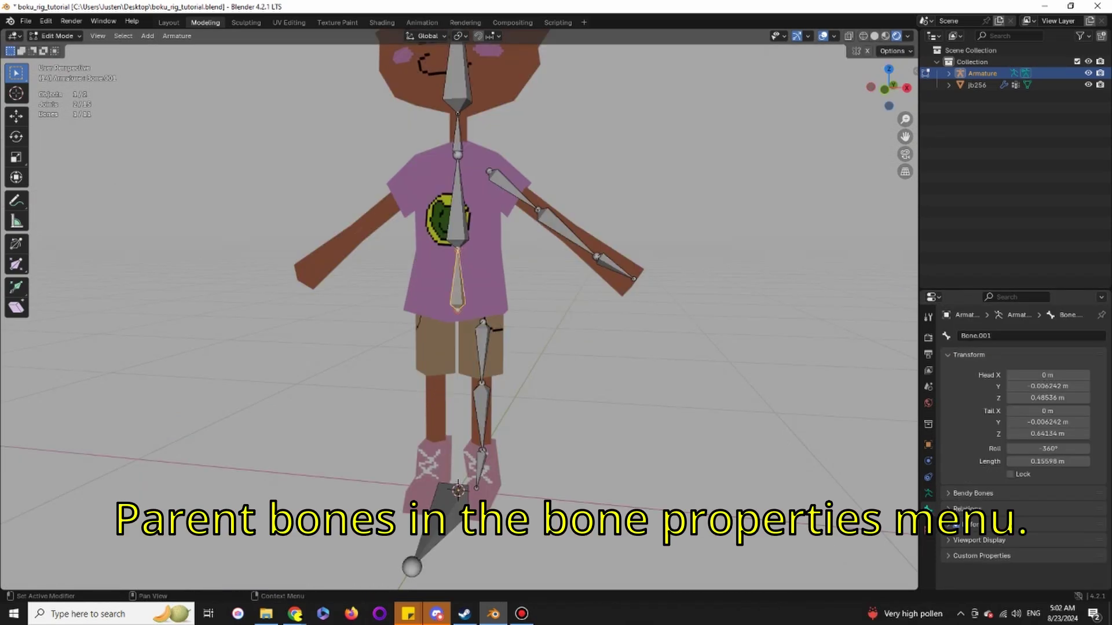
scroll(1017, 434, "down", 2)
scroll(1017, 435, "down", 2)
scroll(1016, 434, "down", 2)
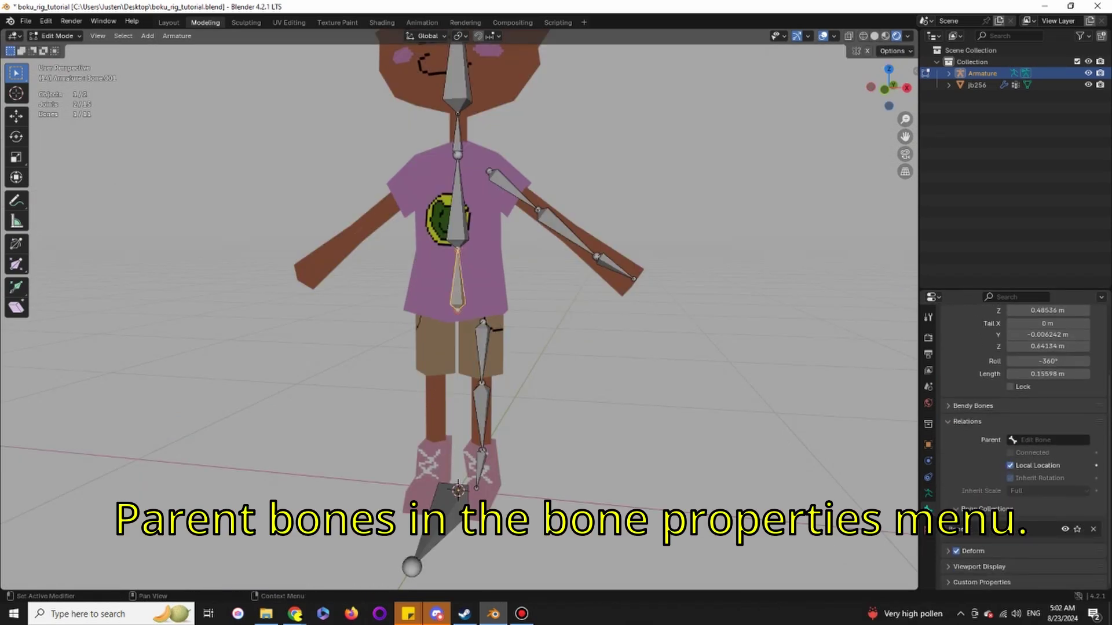
Set the chest bone's parent to Bone in Bone Properties Relations.
left_click(1047, 440)
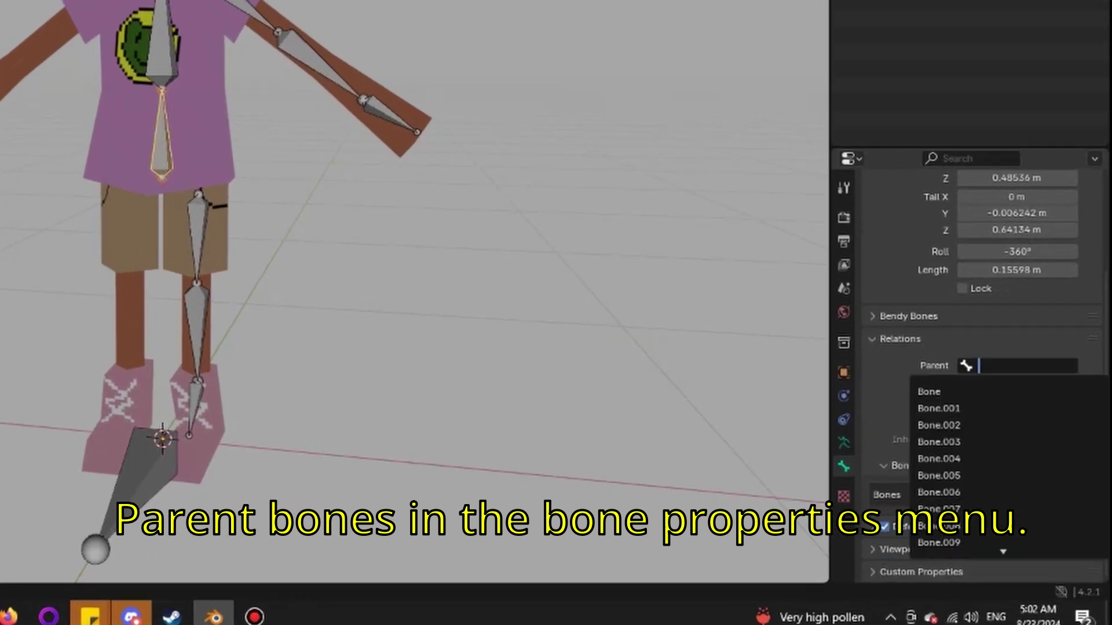
key("Escape")
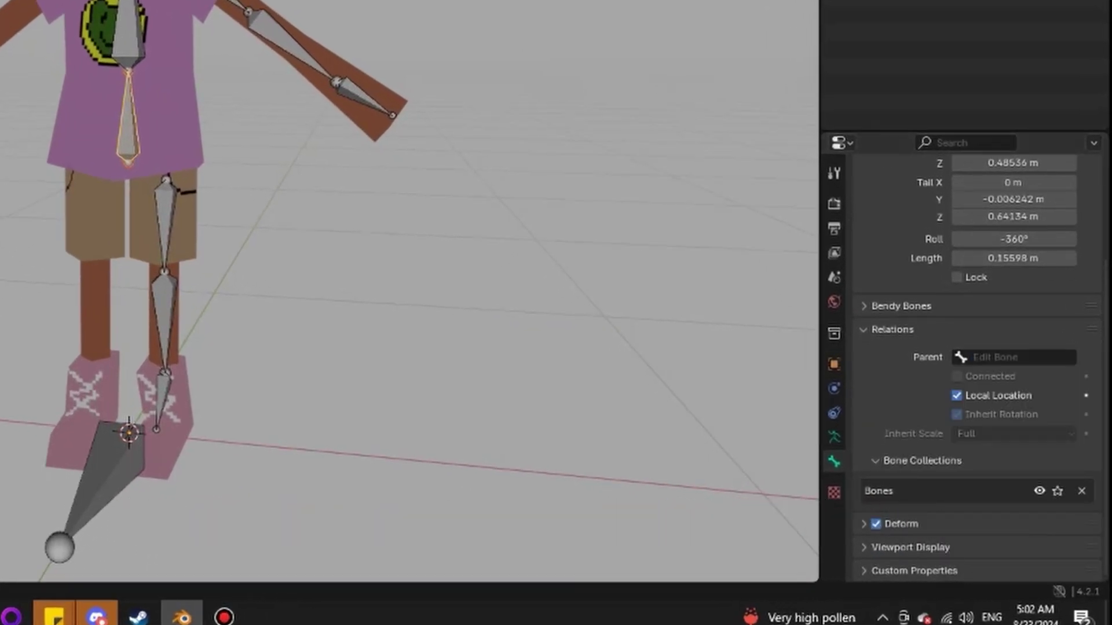
left_click(1017, 357)
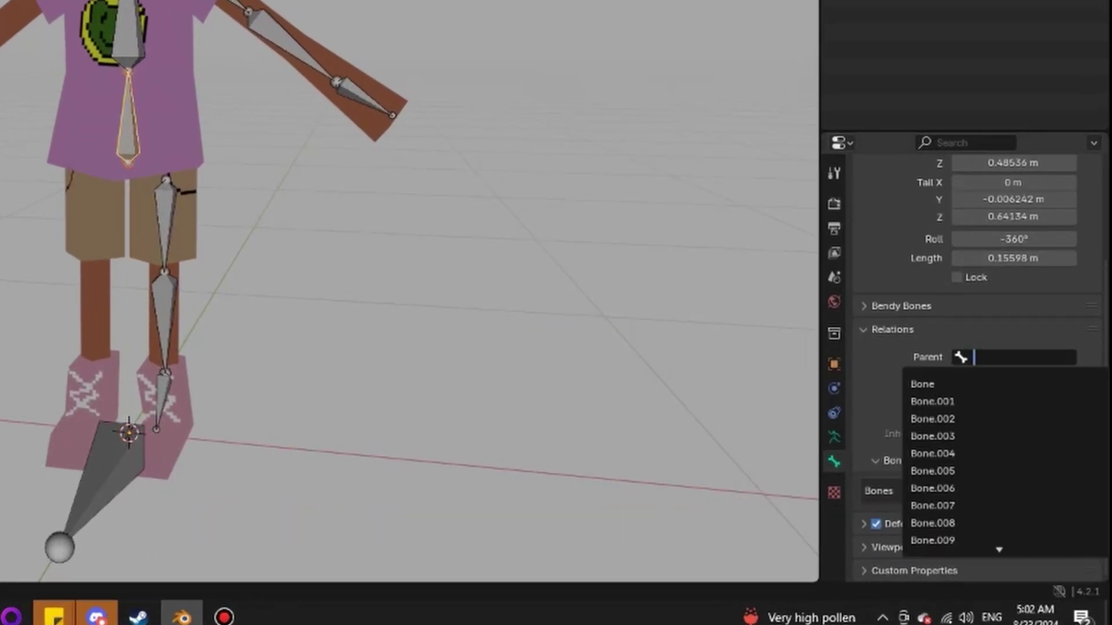
left_click(955, 384)
mouse_move(408, 295)
middle_mouse_down()
mouse_move(348, 287)
mouse_move(374, 291)
middle_mouse_up()
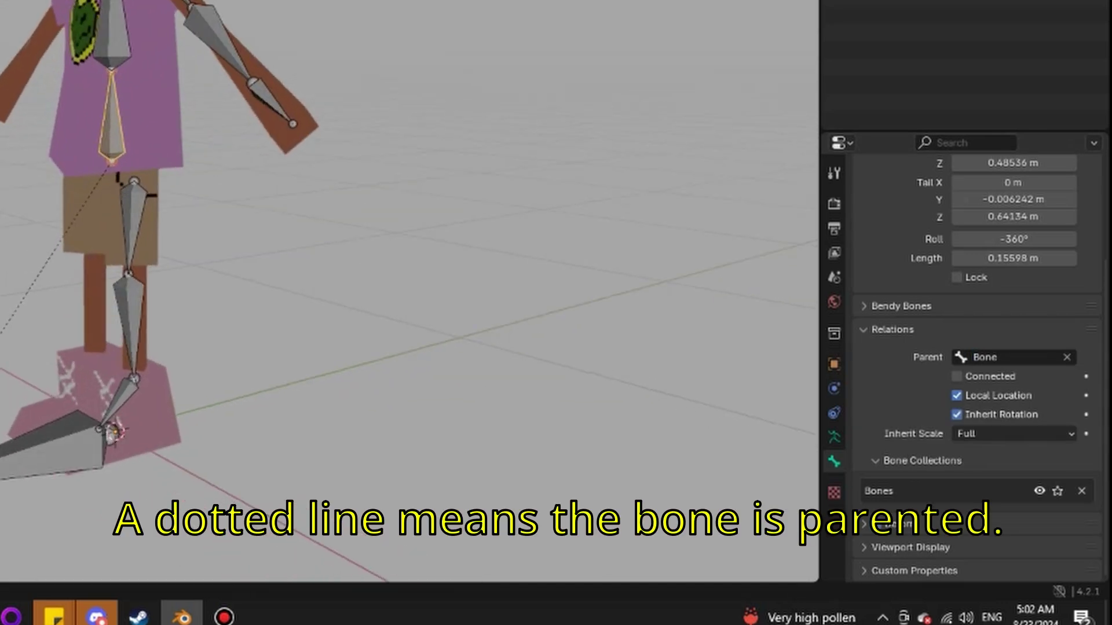
Select the foot bone, then the thigh bone, orbiting around the leg.
left_click(61, 450)
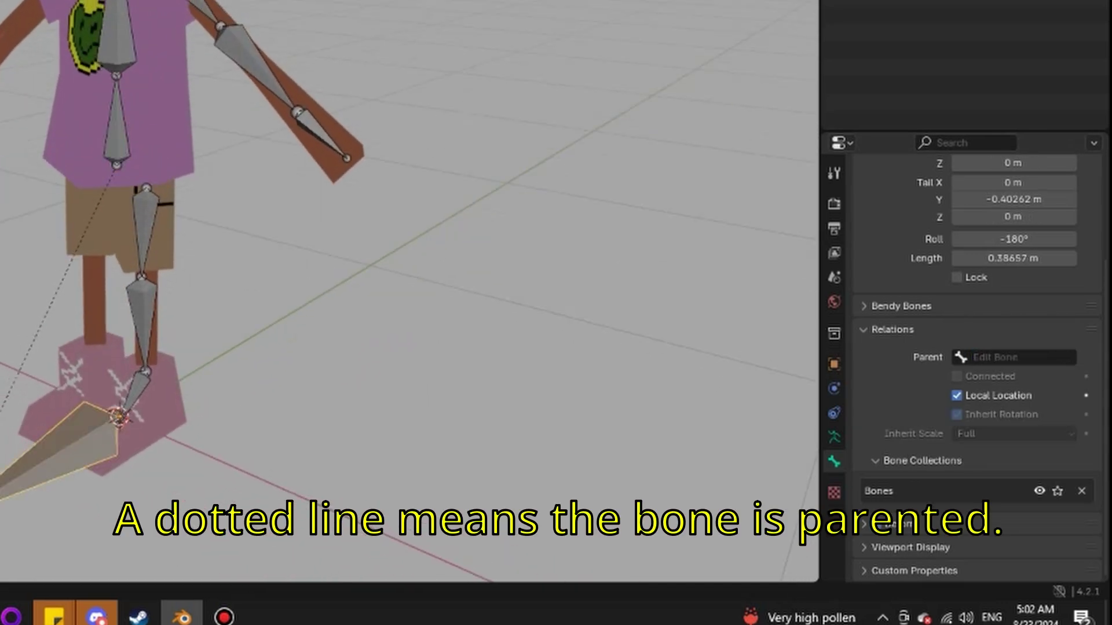
middle_click_drag(323, 231, 348, 234)
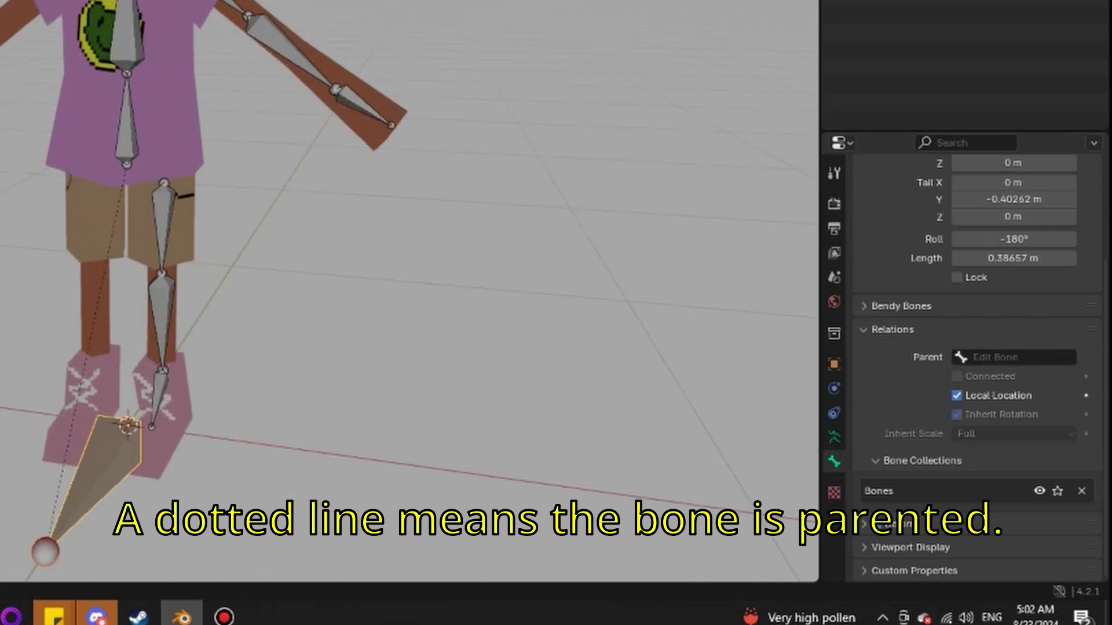
left_click(375, 313)
middle_click_drag(434, 261, 391, 260)
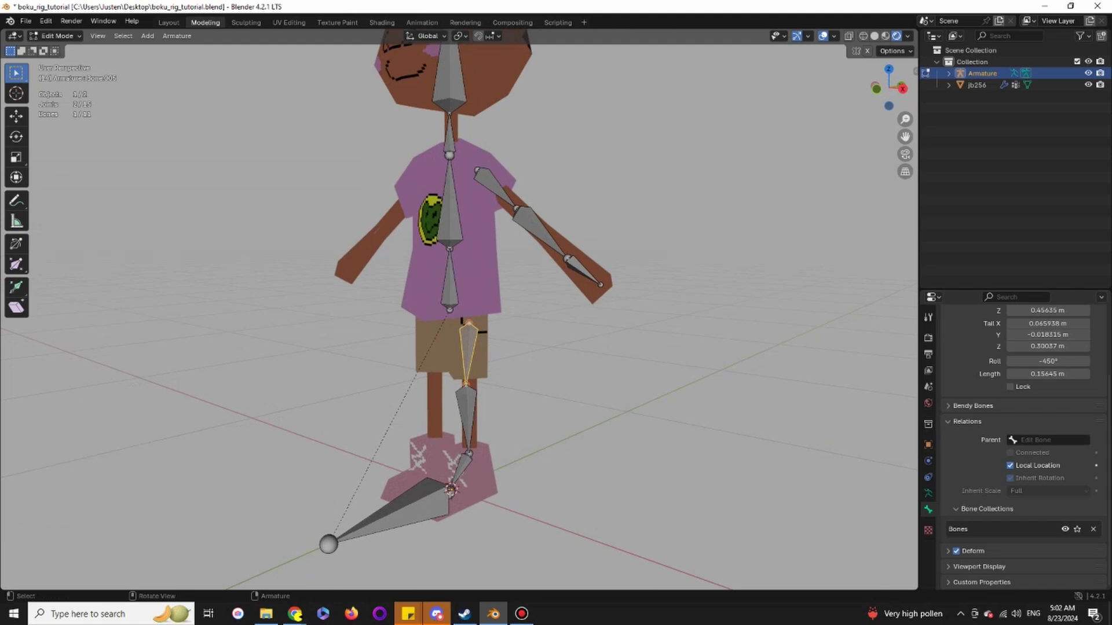
Parent the thigh bone to Bone.001, then try Bone.003 as the upper arm's parent.
middle_click_drag(461, 347, 434, 348)
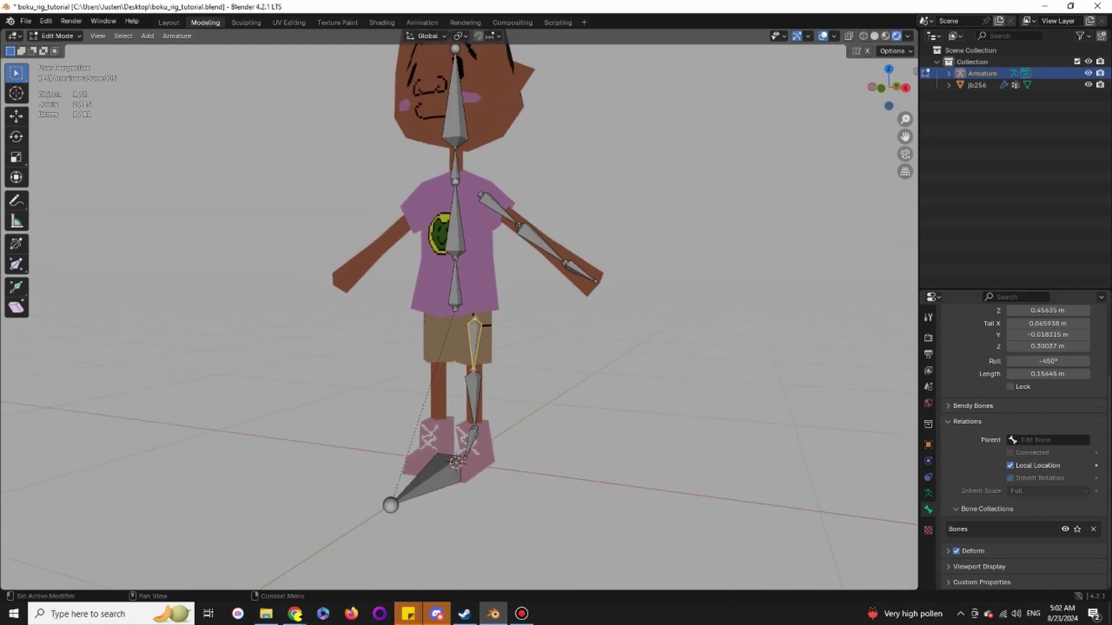
left_click(1049, 440)
left_click(1043, 466)
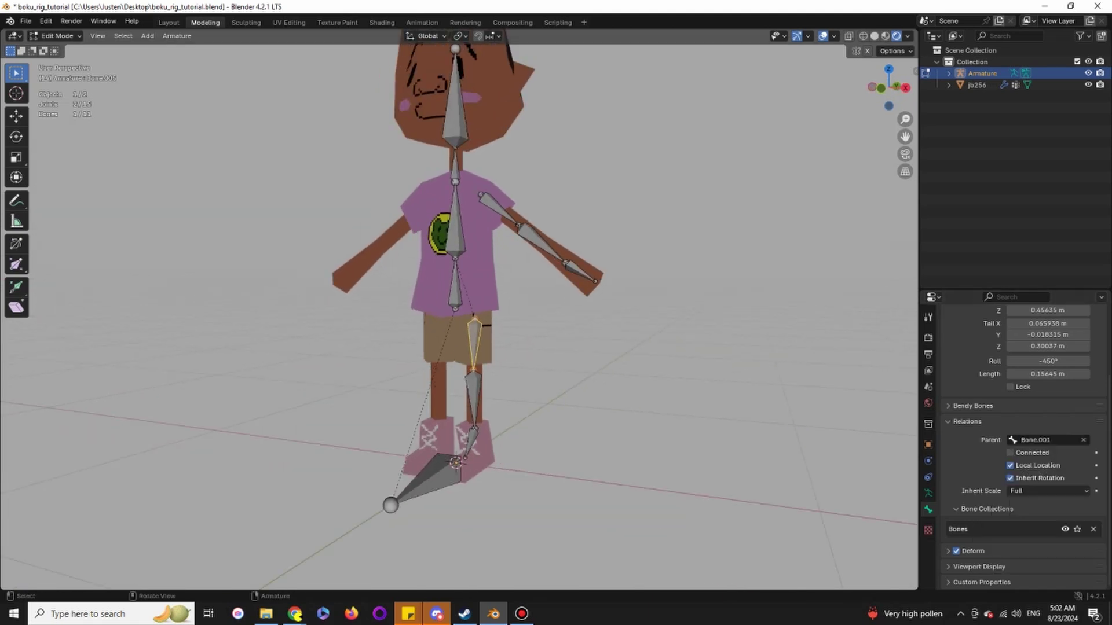
left_click(500, 210)
left_click(1048, 439)
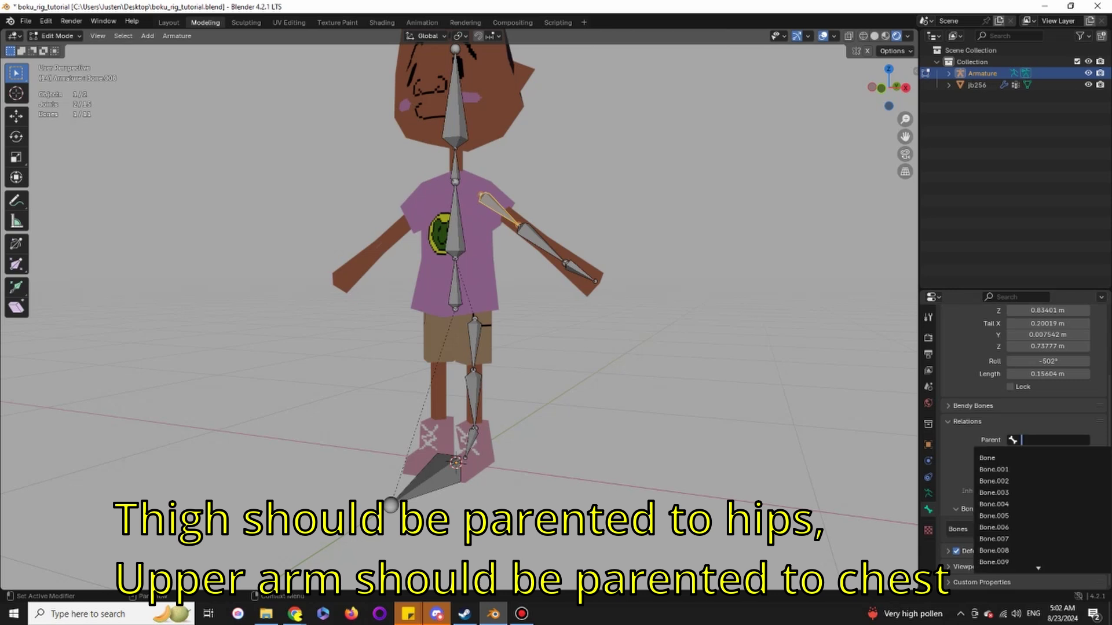
left_click(999, 493)
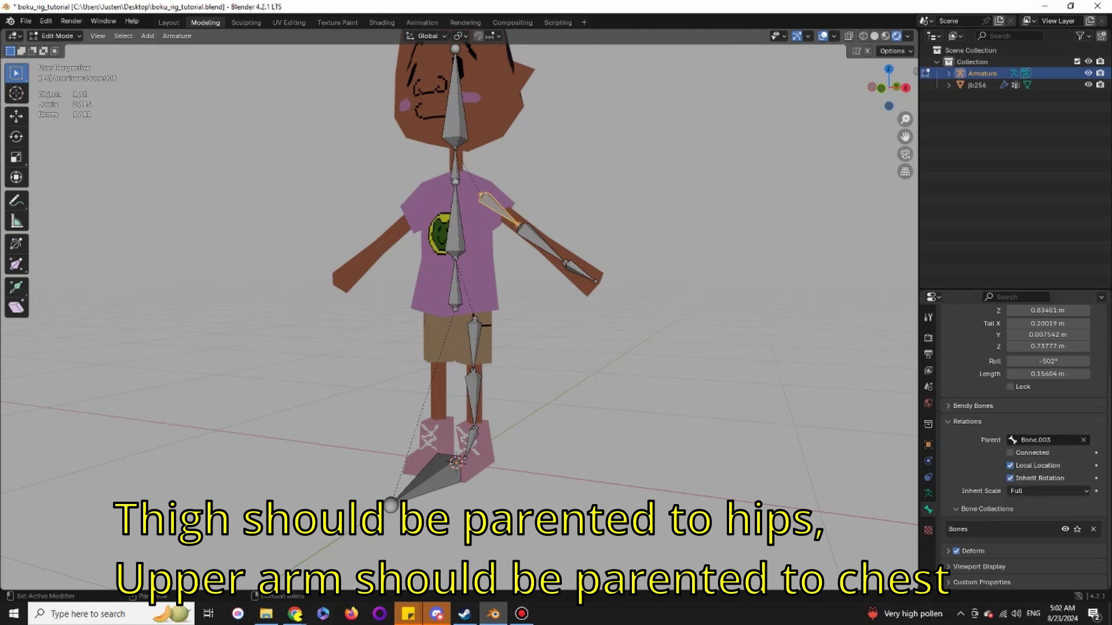
Switch the upper arm's parent between Bone.002 and Bone.001, settling on Bone.002.
left_click(1042, 440)
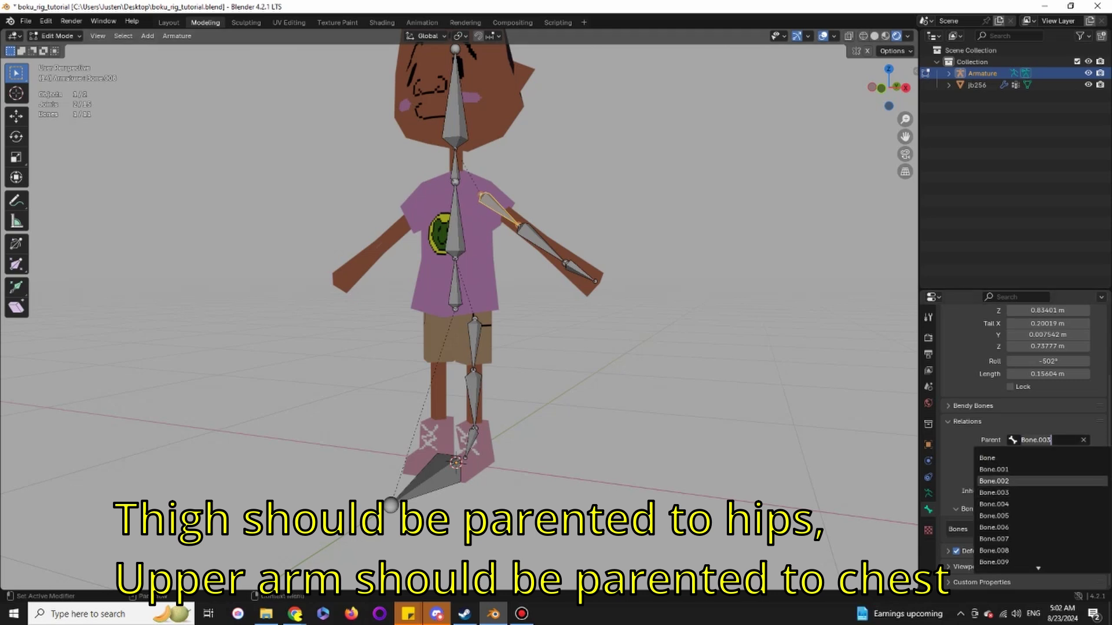
left_click(993, 480)
middle_click_drag(608, 347, 591, 347)
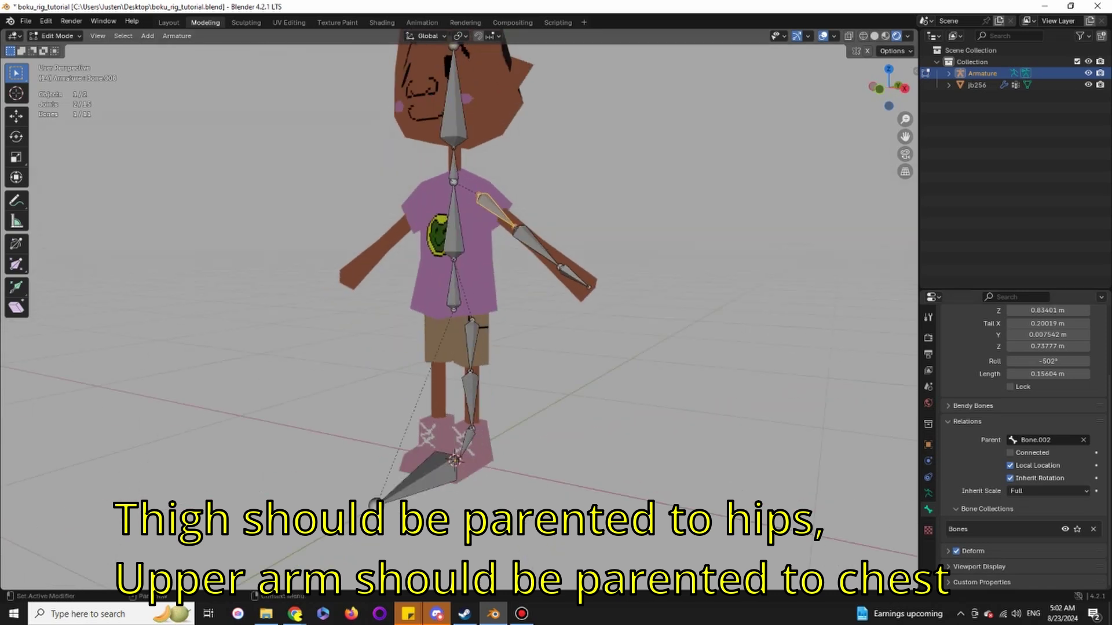
left_click(1043, 440)
left_click(993, 469)
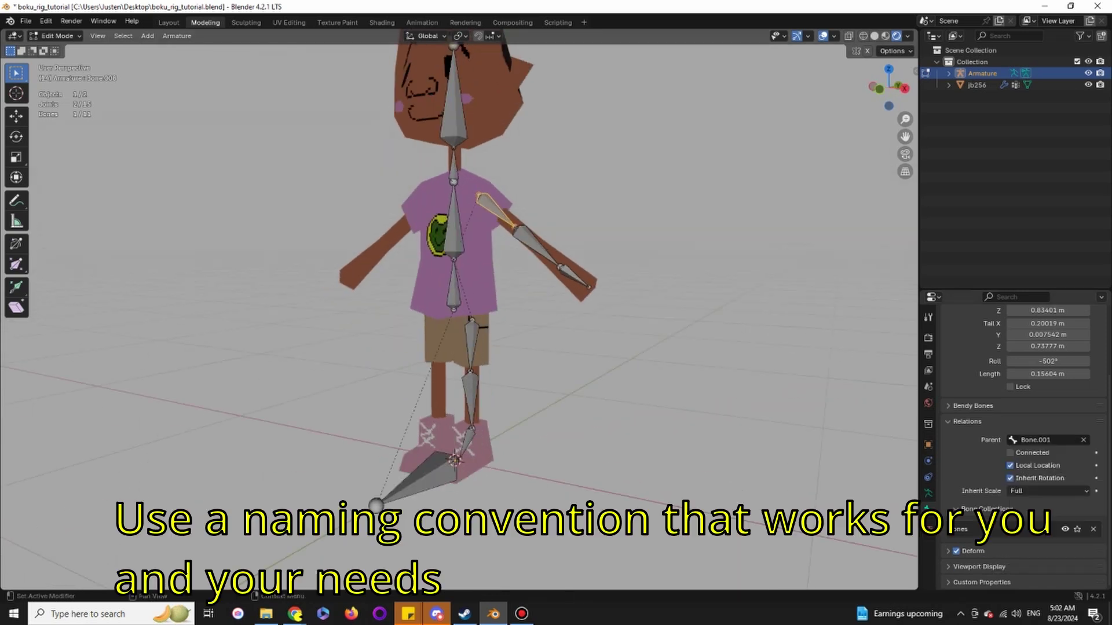
middle_click_drag(609, 348, 591, 348)
left_click(1042, 440)
left_click(993, 480)
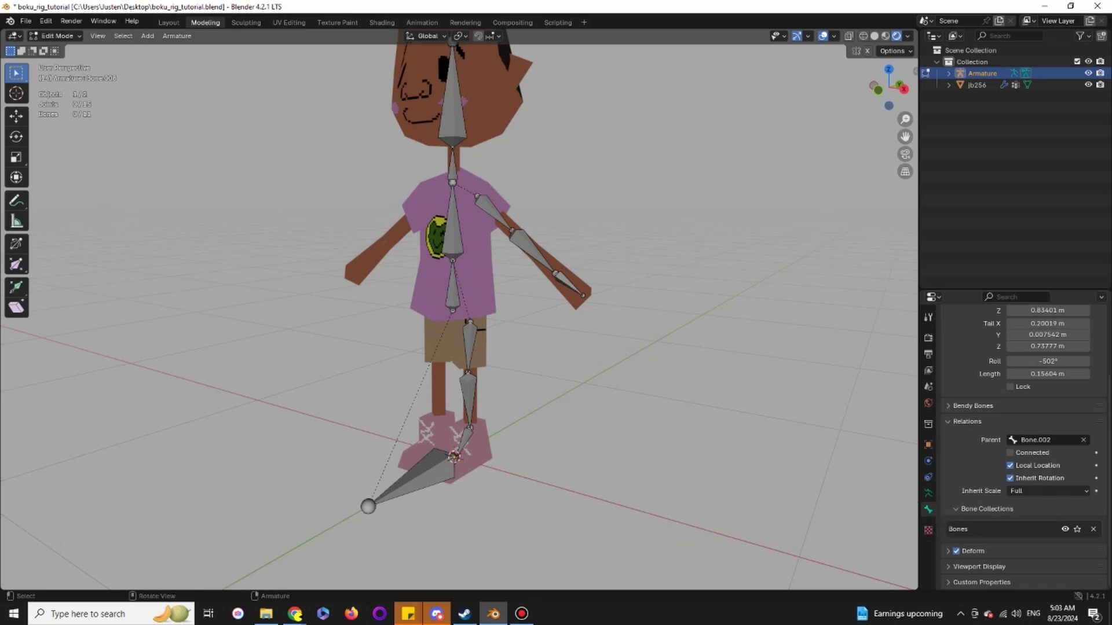
Rename the two lowest spine bones to hips and chest.
left_click(453, 282)
scroll(1008, 391, "up", 5)
double_click(964, 334)
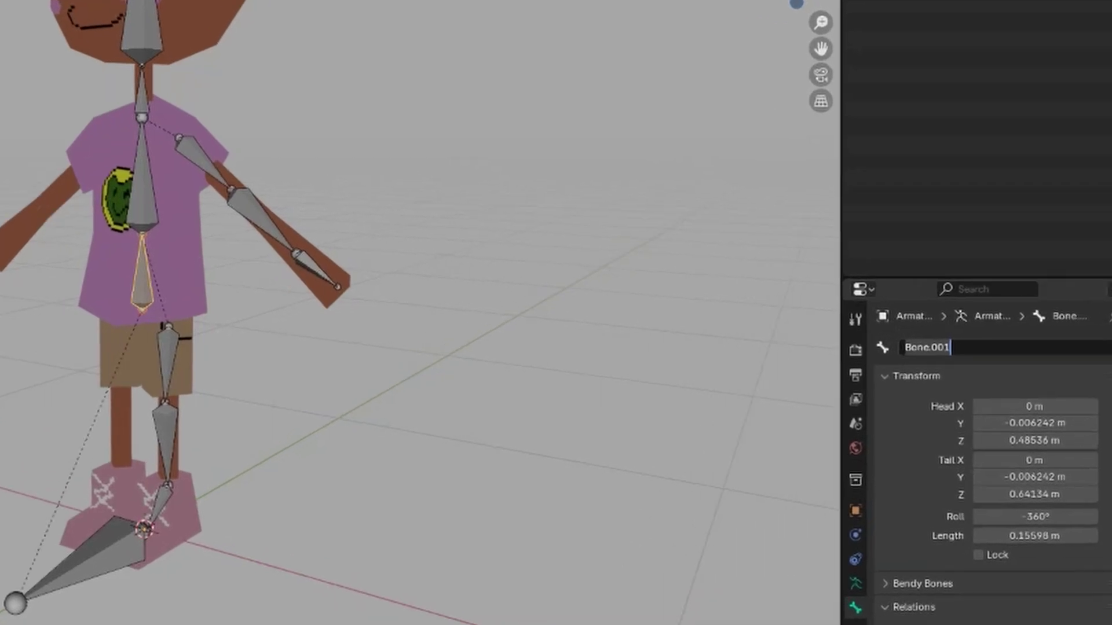
type("hips")
key("Return")
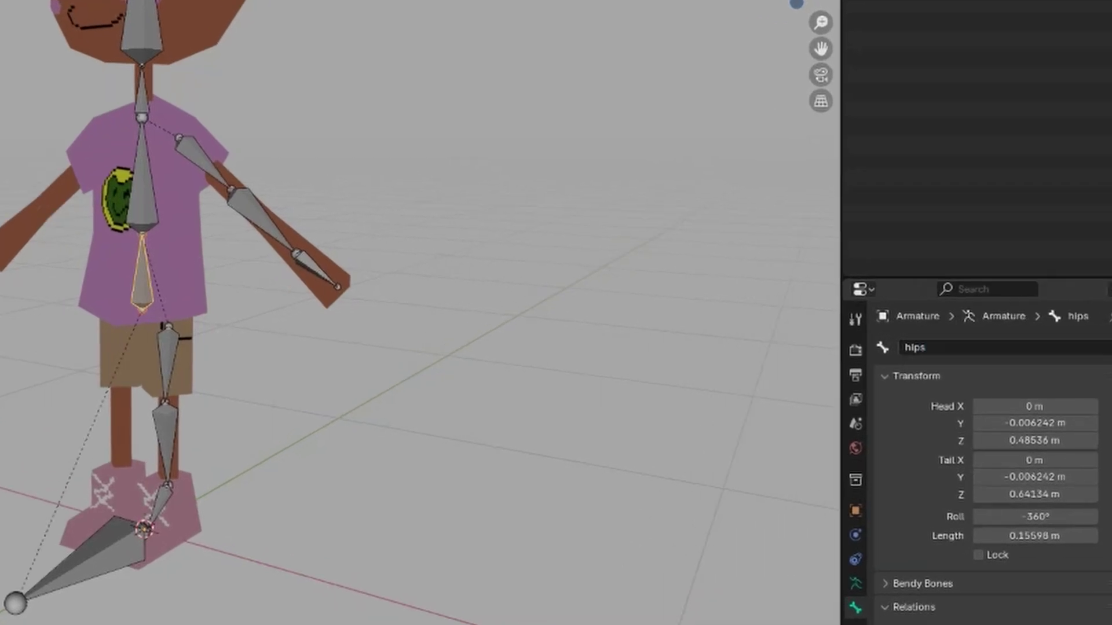
left_click(142, 177)
double_click(956, 348)
type("chest")
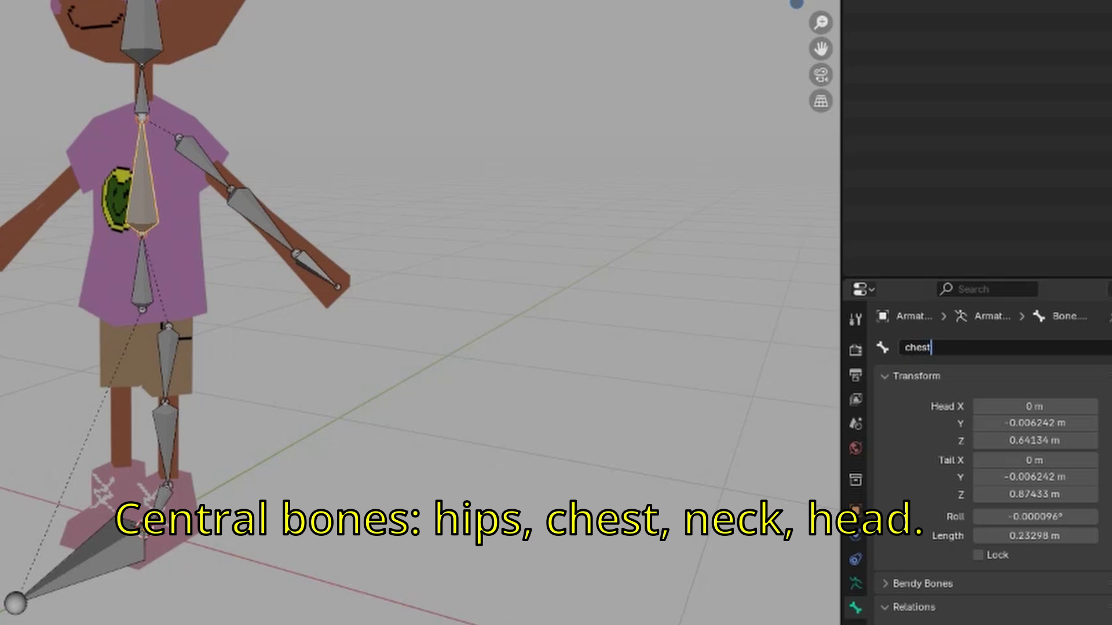
key("Return")
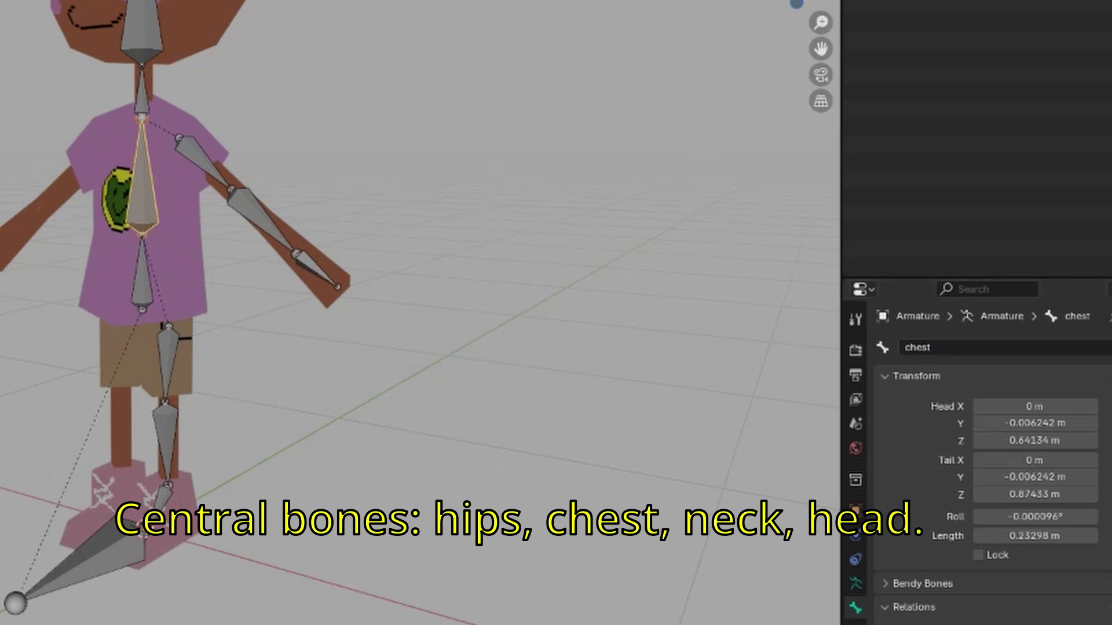
Rename the next spine bone to neck and begin naming the top bone head.
left_click(141, 87)
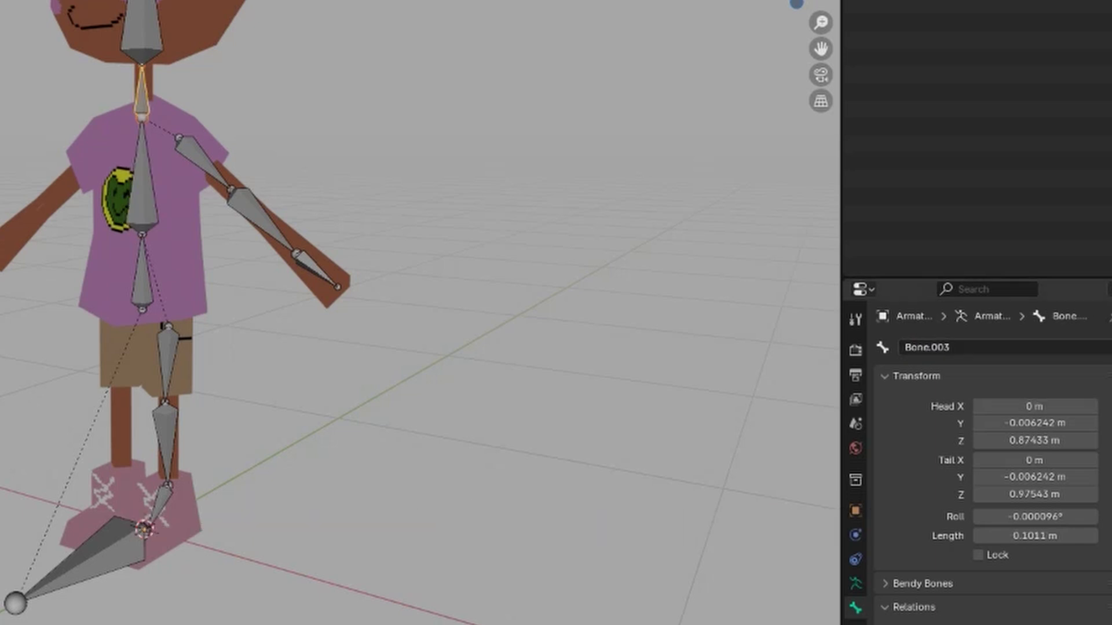
double_click(955, 348)
type("neck")
key("Return")
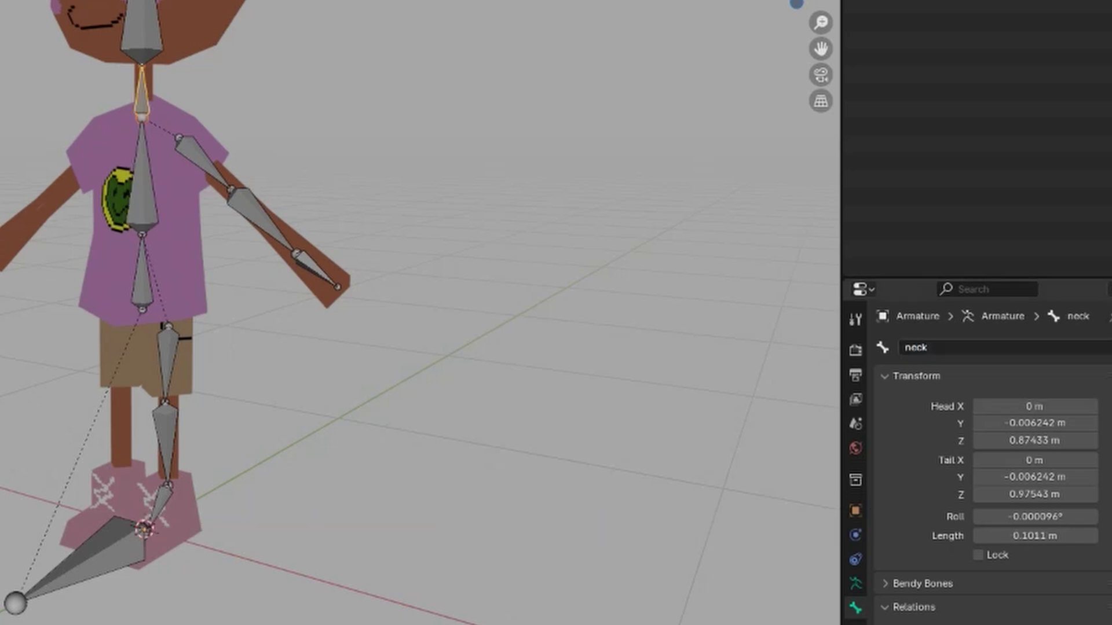
left_click(141, 35)
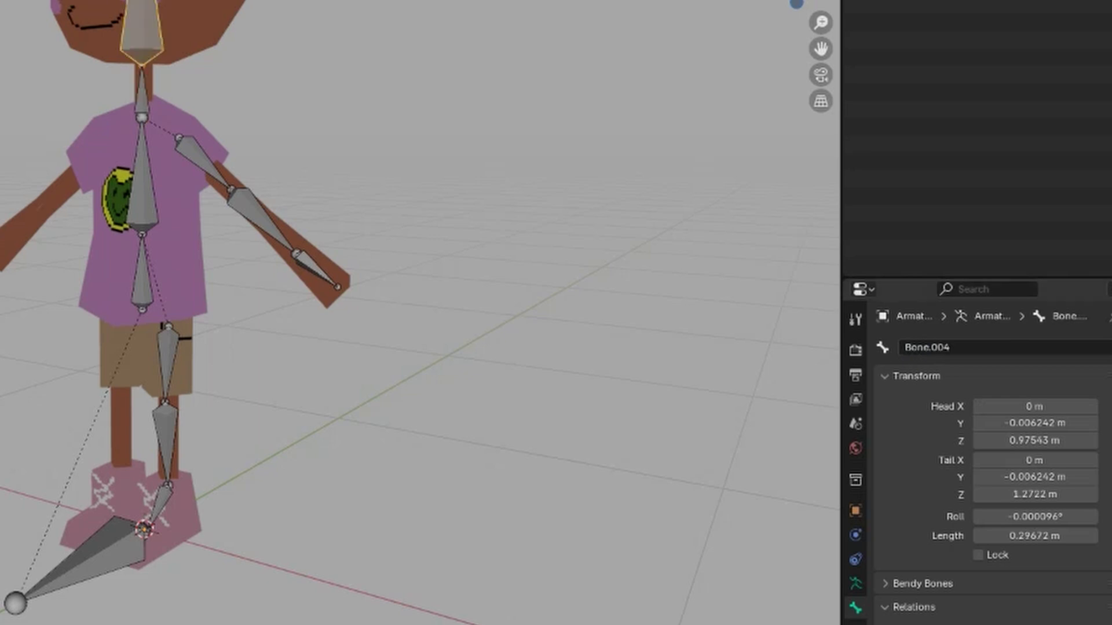
double_click(955, 347)
type("head")
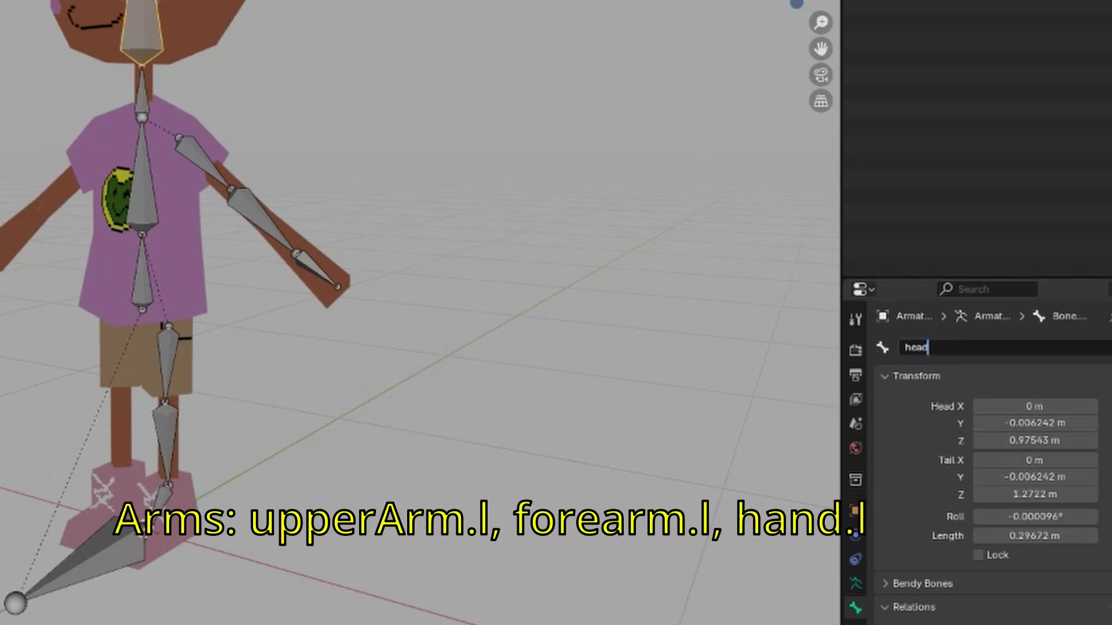
Finish the head name and rename the left upper-arm bone to upperArm.l.
key("Return")
left_click(202, 165)
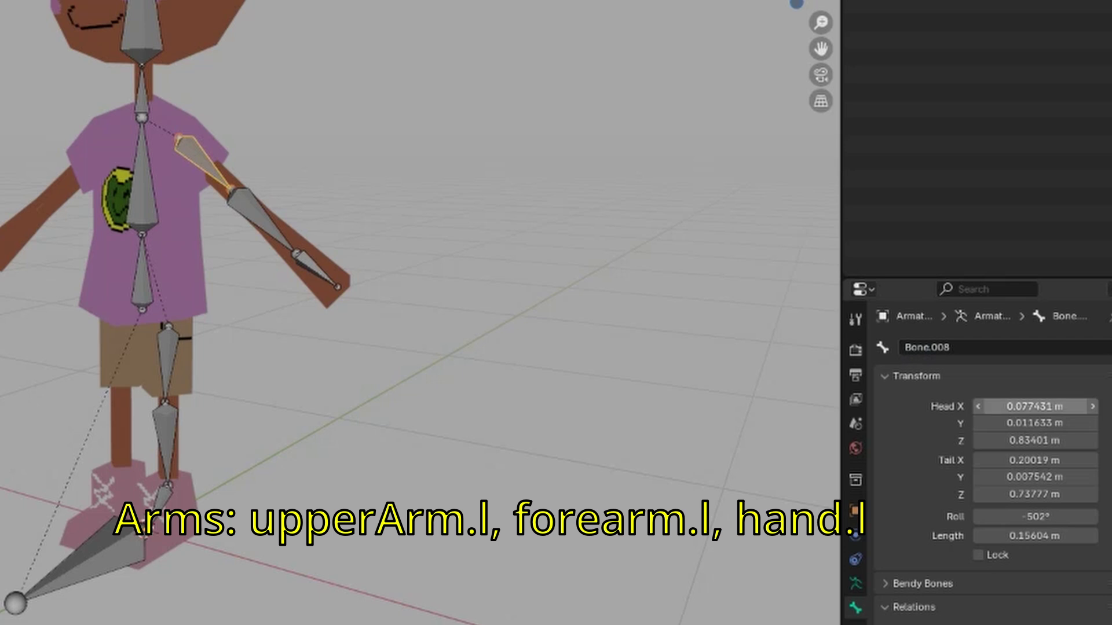
double_click(956, 347)
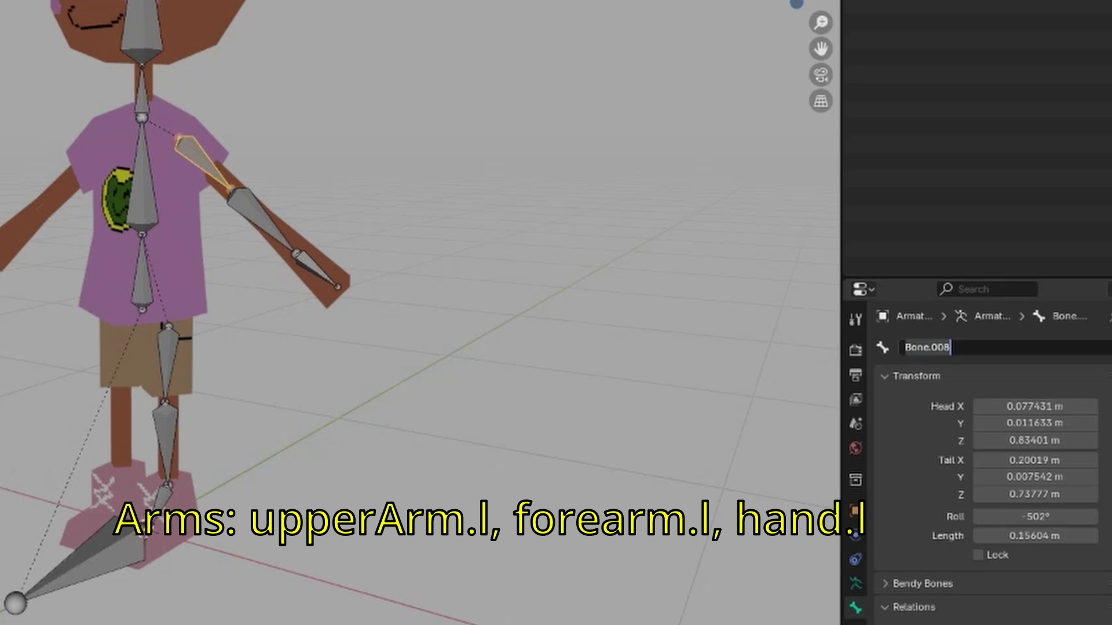
type("upperArm.l")
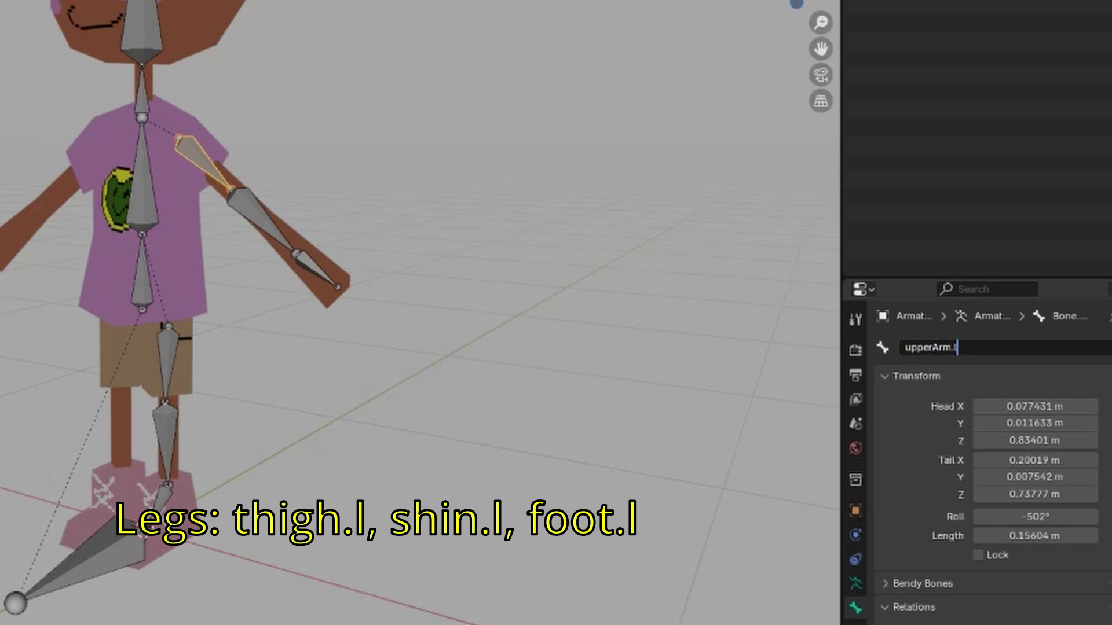
key("Return")
Rename Bone.009 to forearm.l, then step through the hand, thigh and shin bones.
key("bracketright")
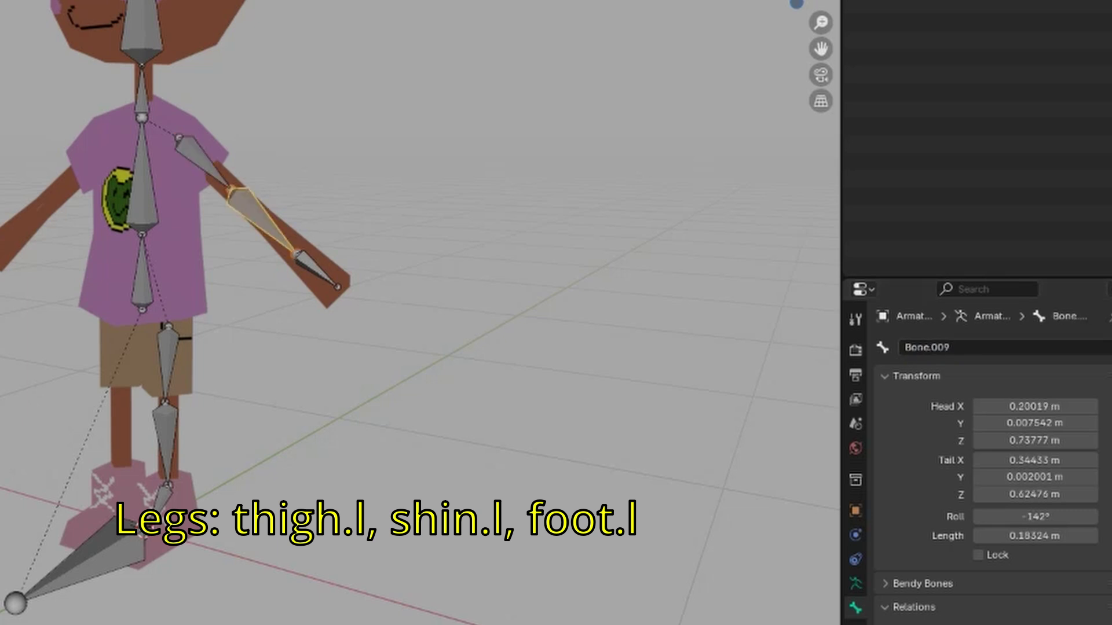
key("Return")
key("BackSpace")
type("arm.l")
key("Return")
key("bracketright")
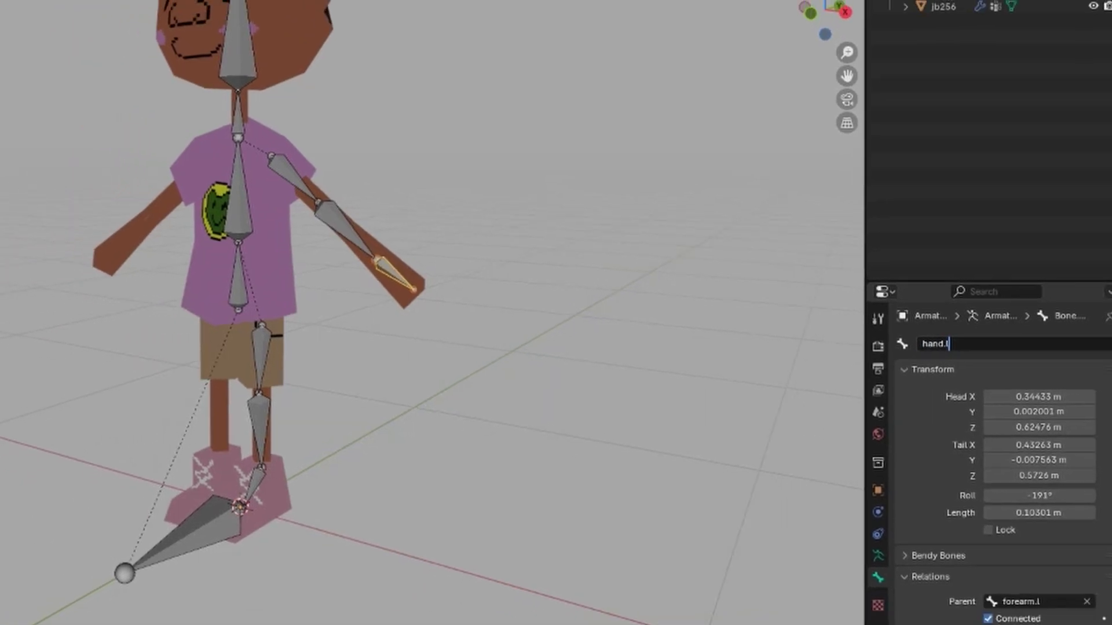
left_click(481, 343)
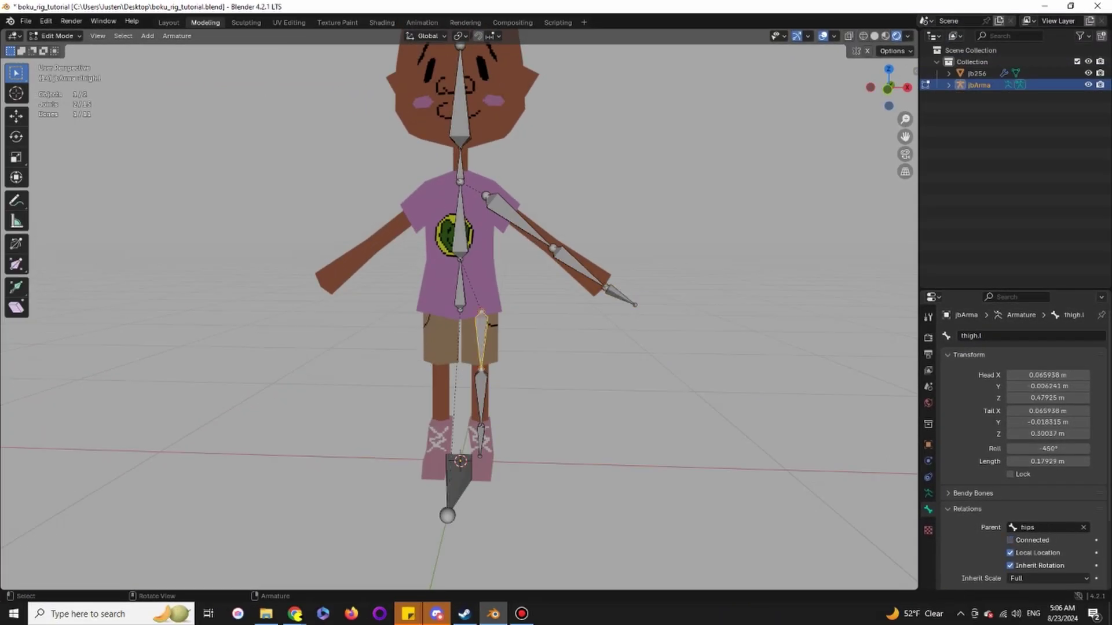
key("bracketright")
key("bracketright")
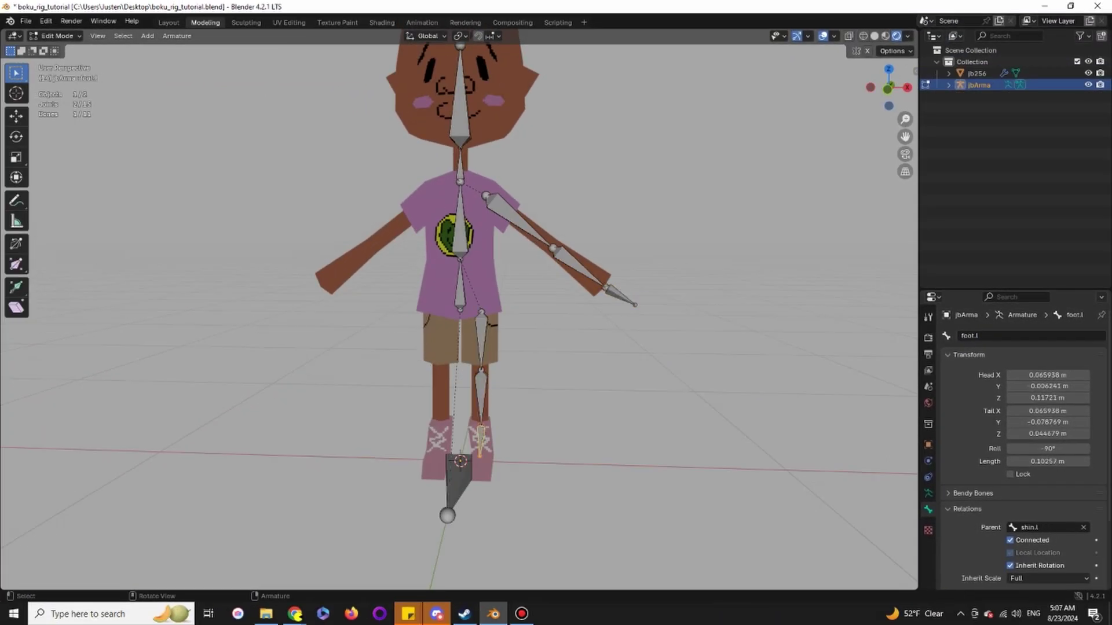
Select the left thigh, shin, arm and hand bones and Symmetrize them.
key("shift+bracketleft")
key("shift+bracketleft")
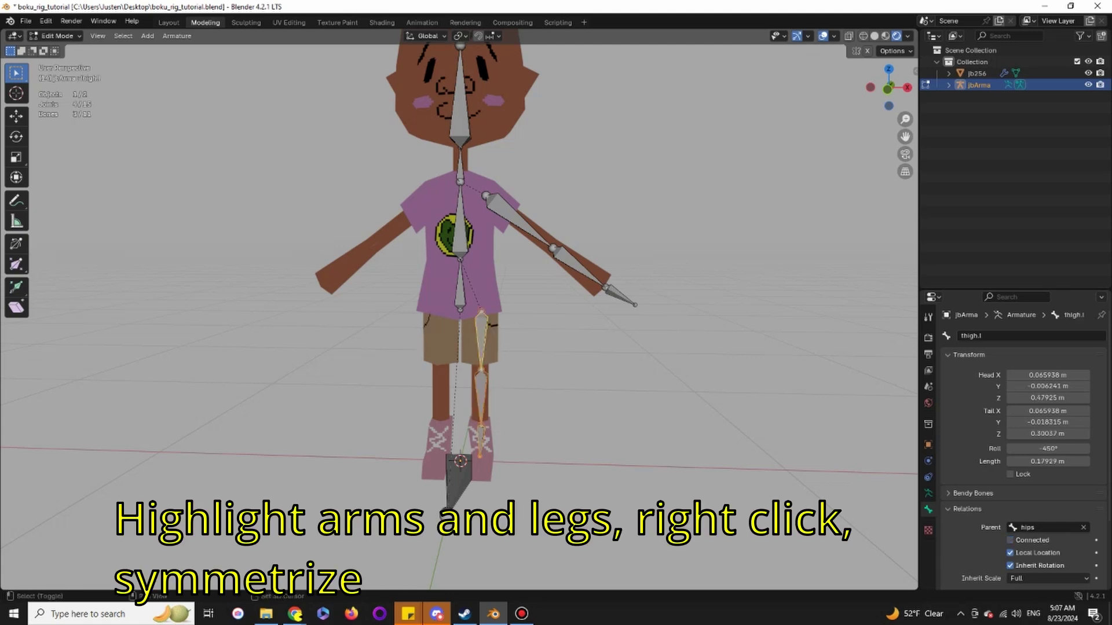
key("b")
left_click_drag(505, 172, 630, 313)
left_click(513, 213, "shift")
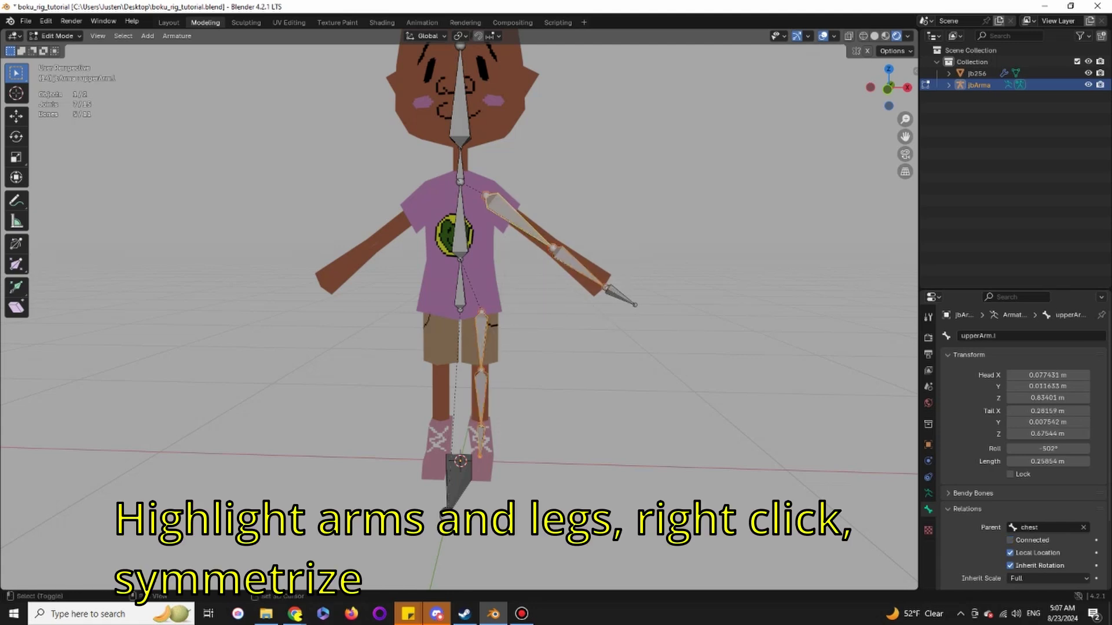
key("shift+bracketright")
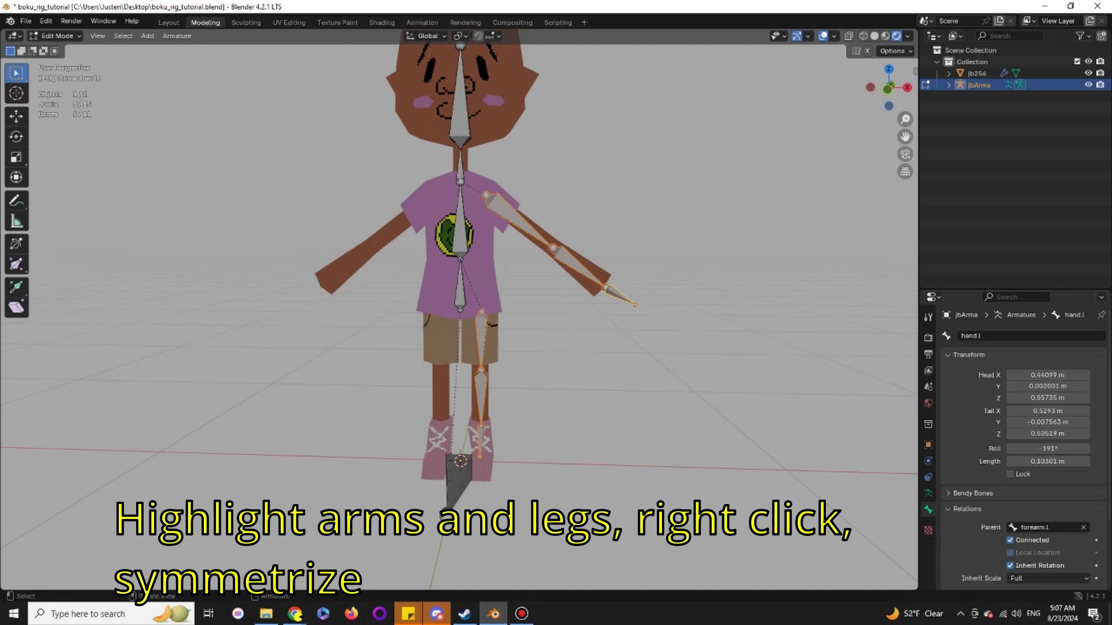
right_click(491, 291)
left_click(486, 290)
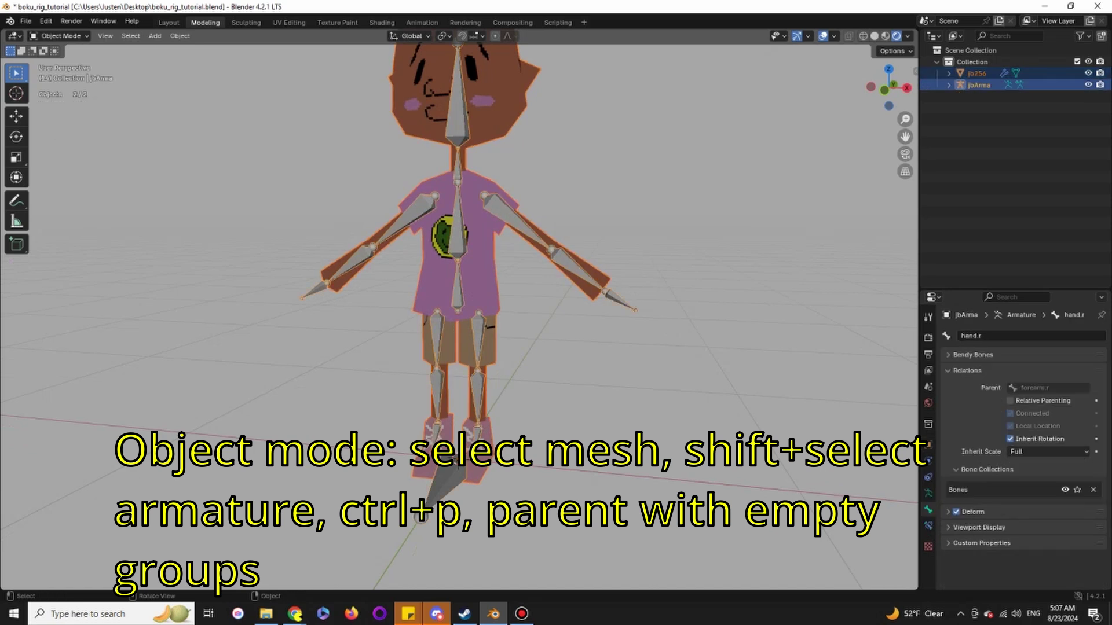
Parent the boy mesh to the jbArma armature With Automatic Weights.
right_click(556, 291)
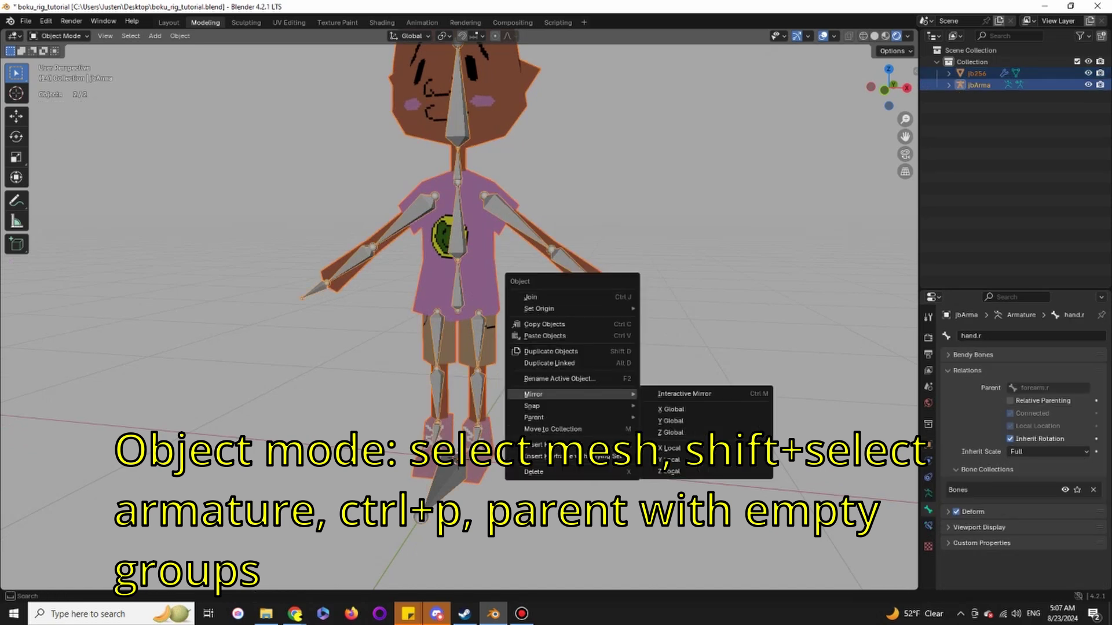
key("Escape")
key("Escape")
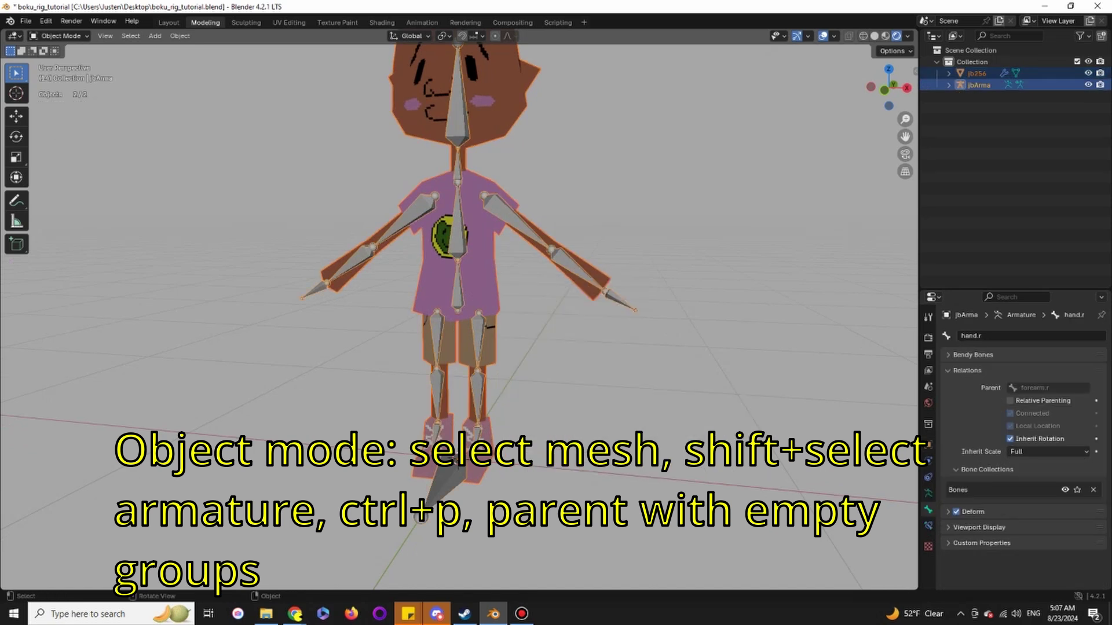
key("ctrl+p")
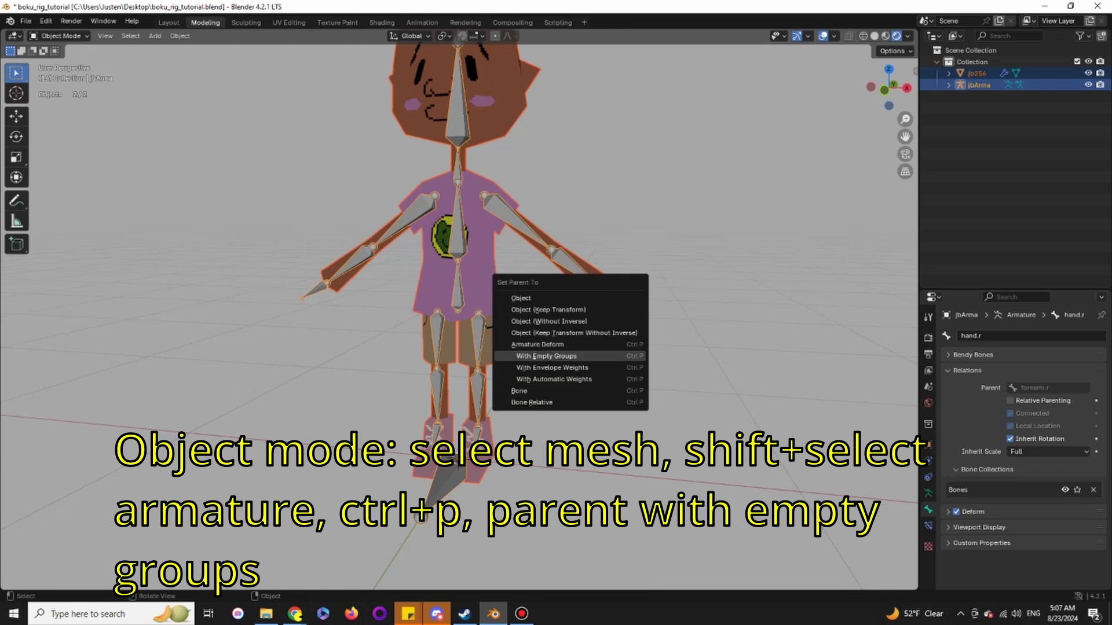
left_click(547, 356)
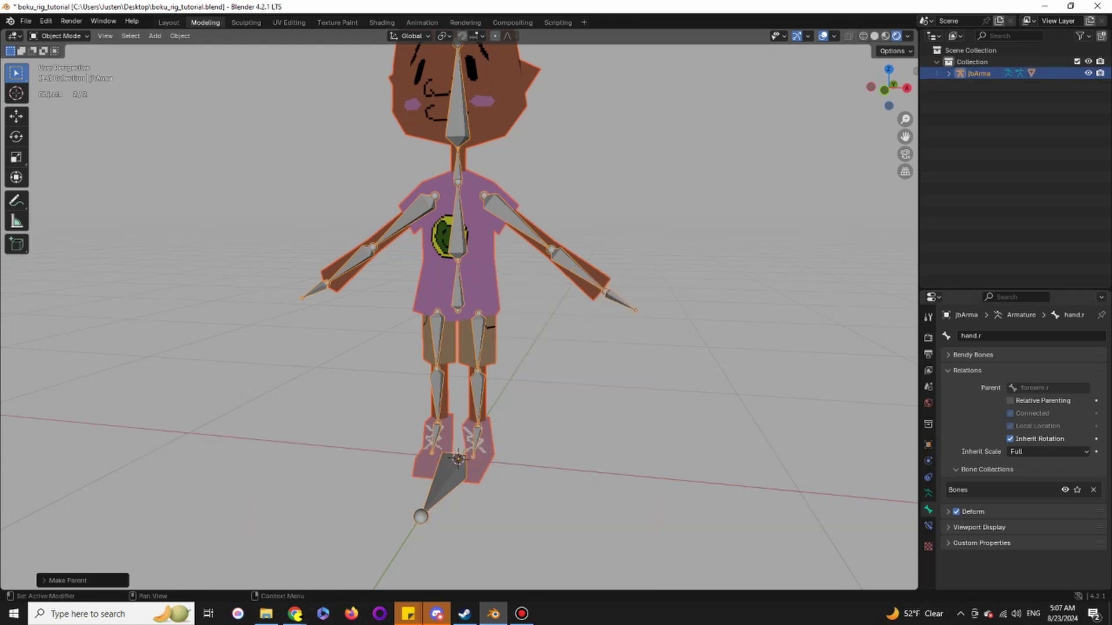
Select the jb256 mesh and pick the first entry in its Vertex Groups list.
left_click(473, 278)
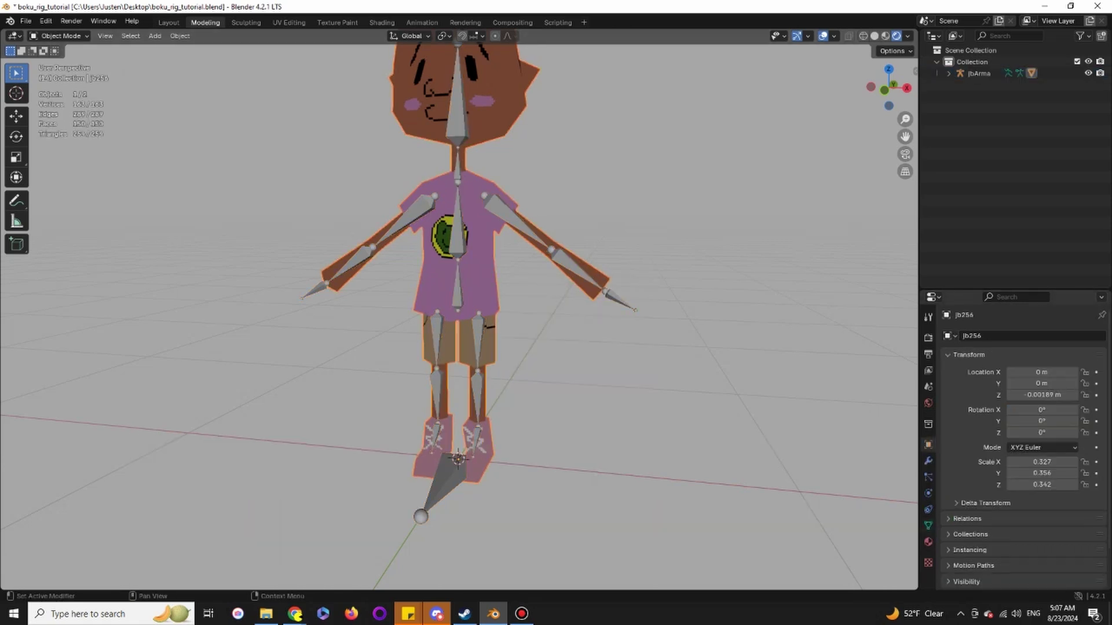
left_click(928, 524)
scroll(1008, 461, "up", 4)
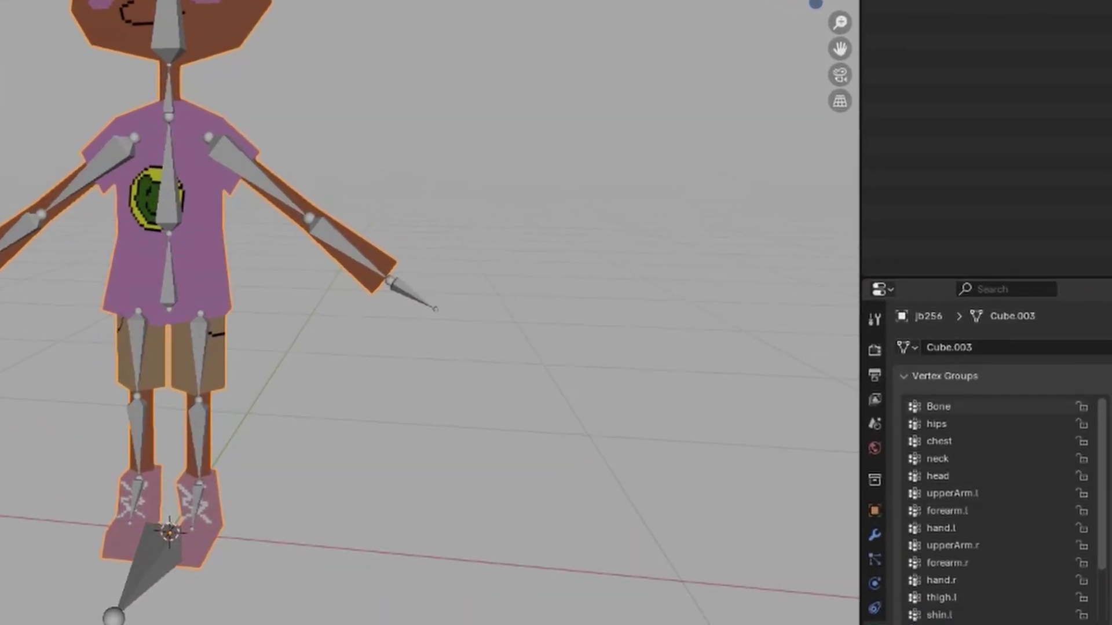
left_click(938, 407)
type("root")
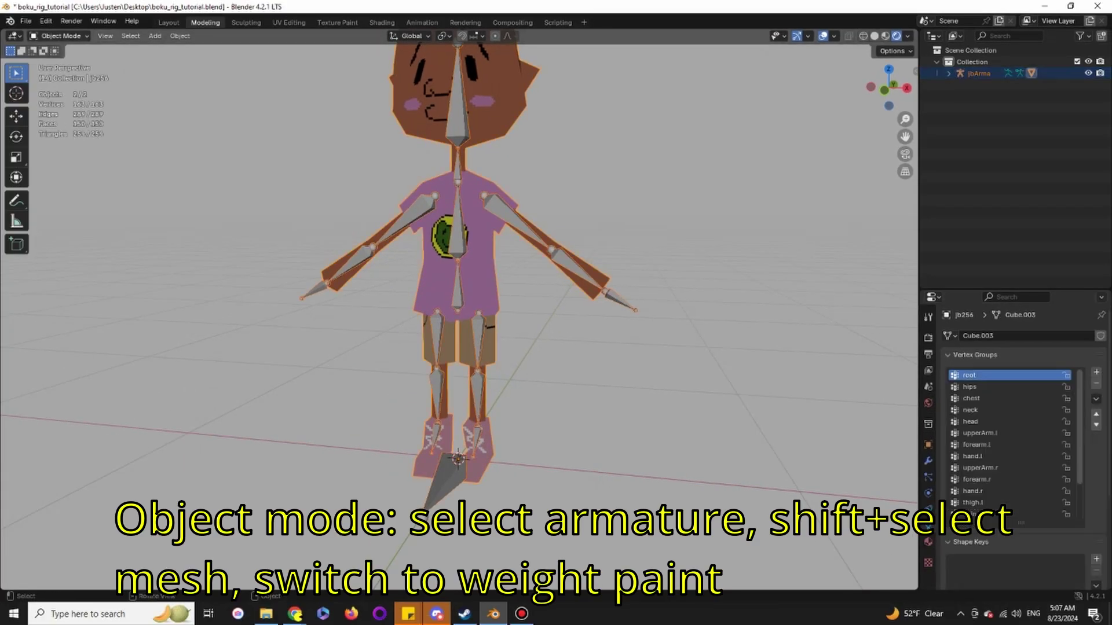
left_click(61, 36)
Switch to Weight Paint and view the head vertex group's weights from several angles.
left_click(64, 100)
scroll(450, 409, "down", 3)
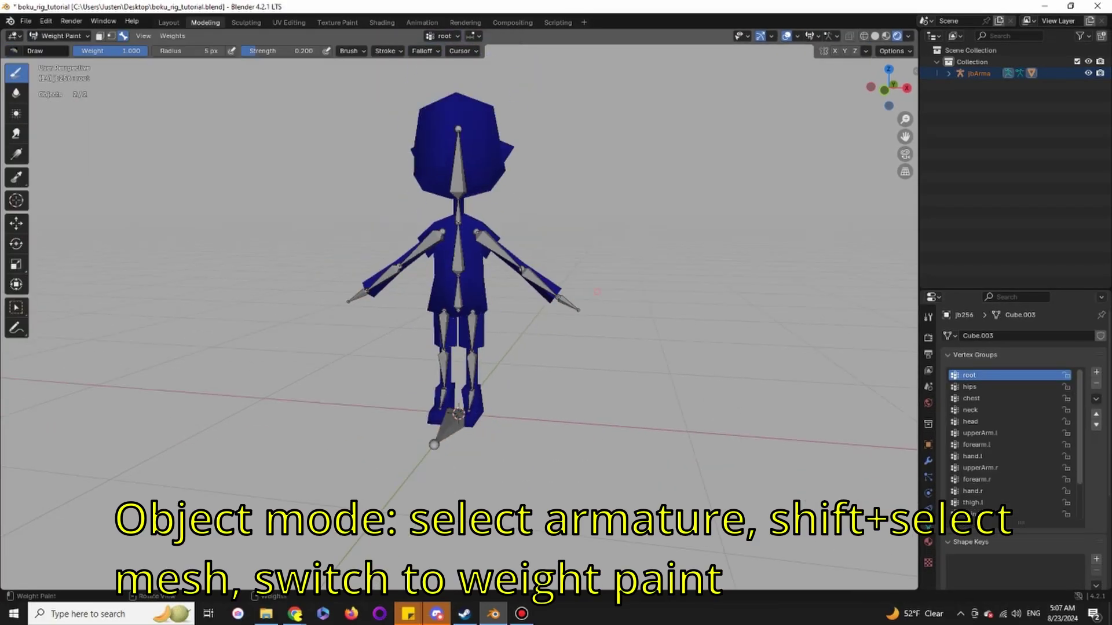
mouse_move(409, 409)
middle_mouse_down()
mouse_move(457, 417)
mouse_move(458, 400)
middle_mouse_up()
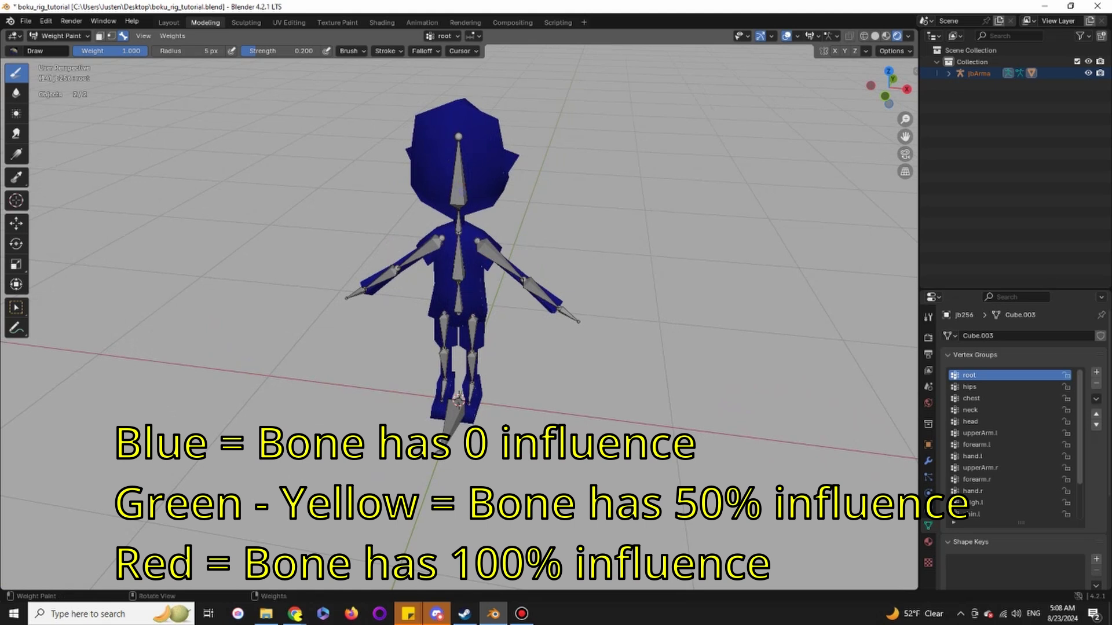
left_click(970, 422)
middle_click_drag(556, 248, 616, 245)
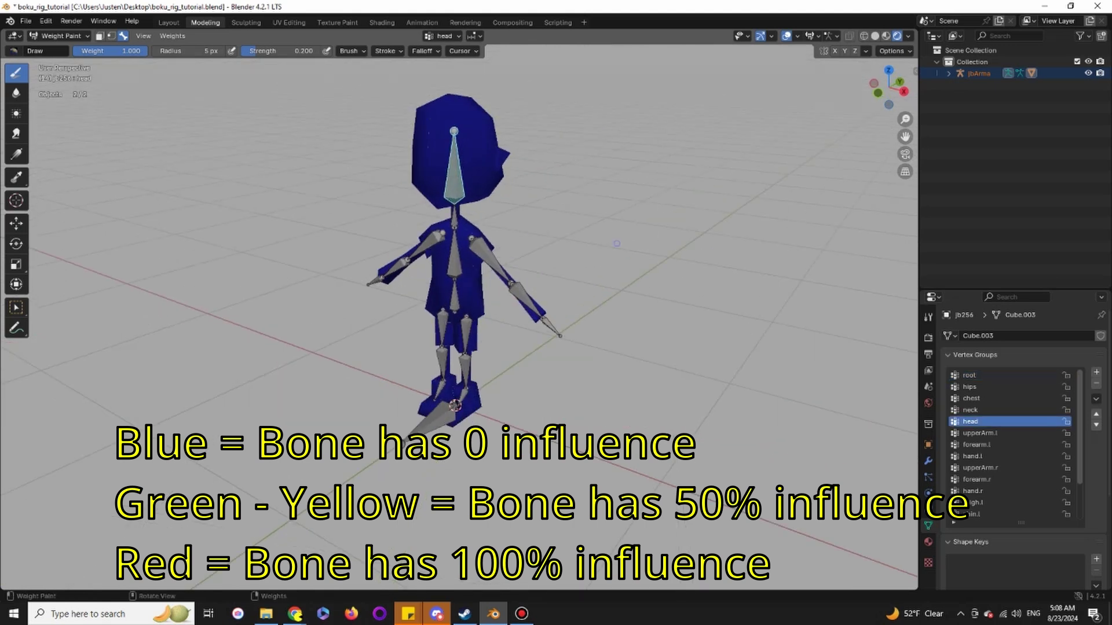
scroll(616, 244, "up", 5)
left_click(980, 433)
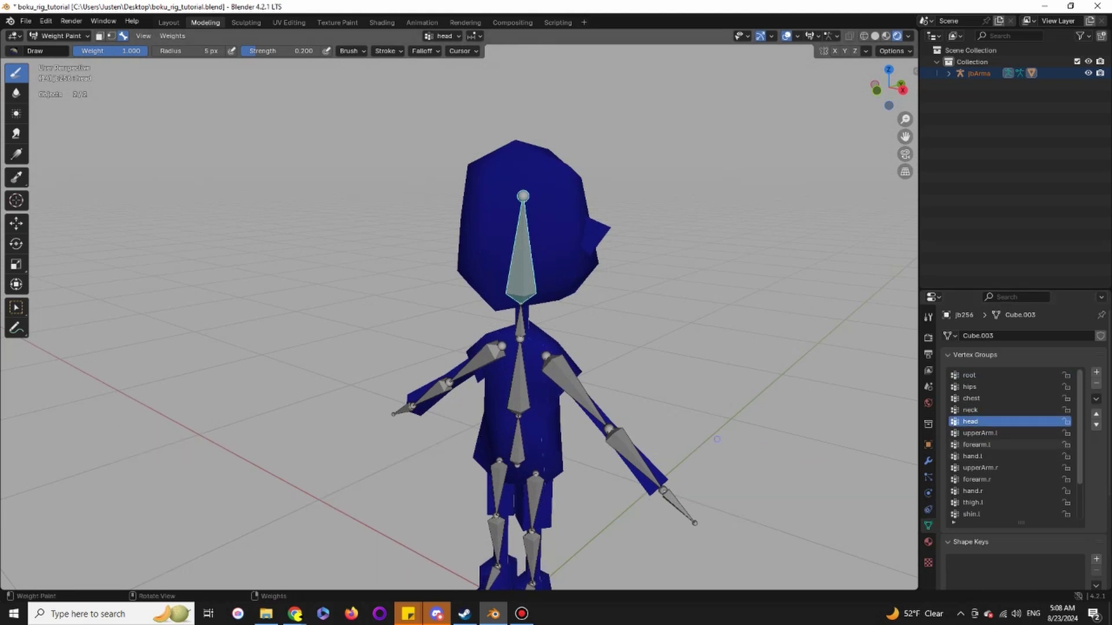
Select the connected head geometry in Edit Mode and preview its weights.
key("Tab")
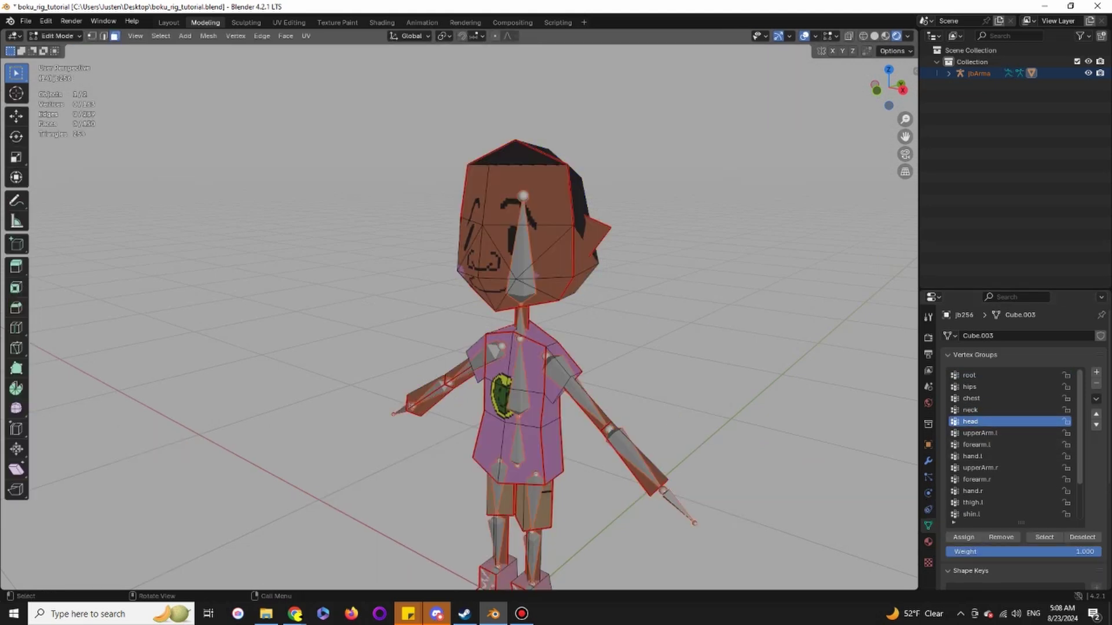
key("l")
mouse_move(461, 312)
middle_mouse_down()
mouse_move(643, 313)
mouse_move(539, 313)
middle_mouse_up()
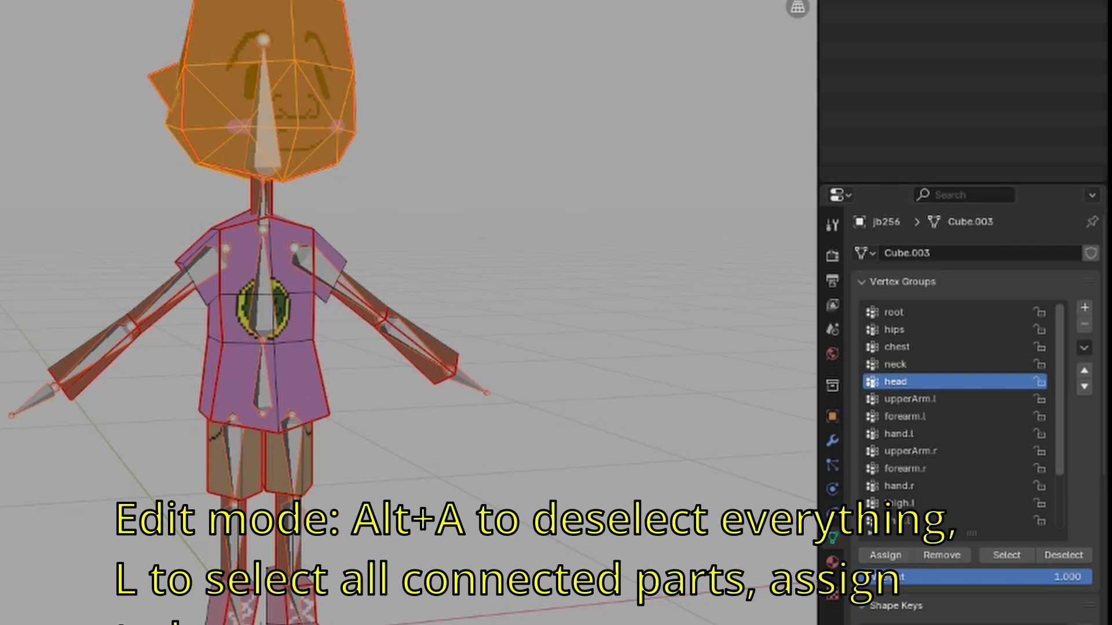
middle_click_drag(538, 312, 512, 313)
key("ctrl+Tab")
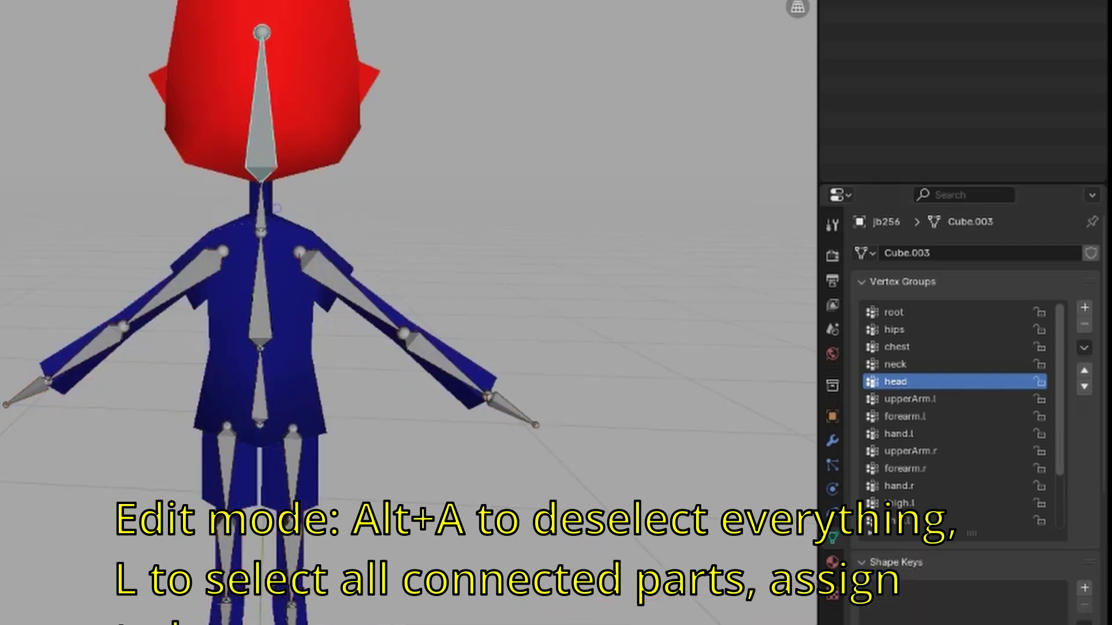
Choose the neck vertex group, select the neck geometry and preview its weights.
left_click(895, 364)
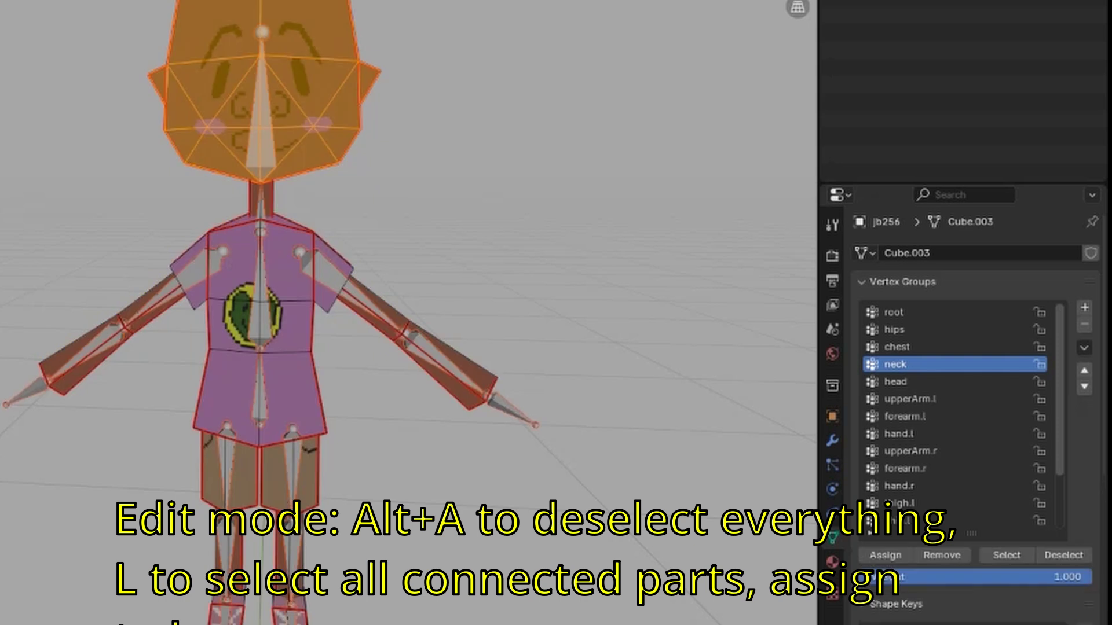
key("Tab")
left_click(1007, 555)
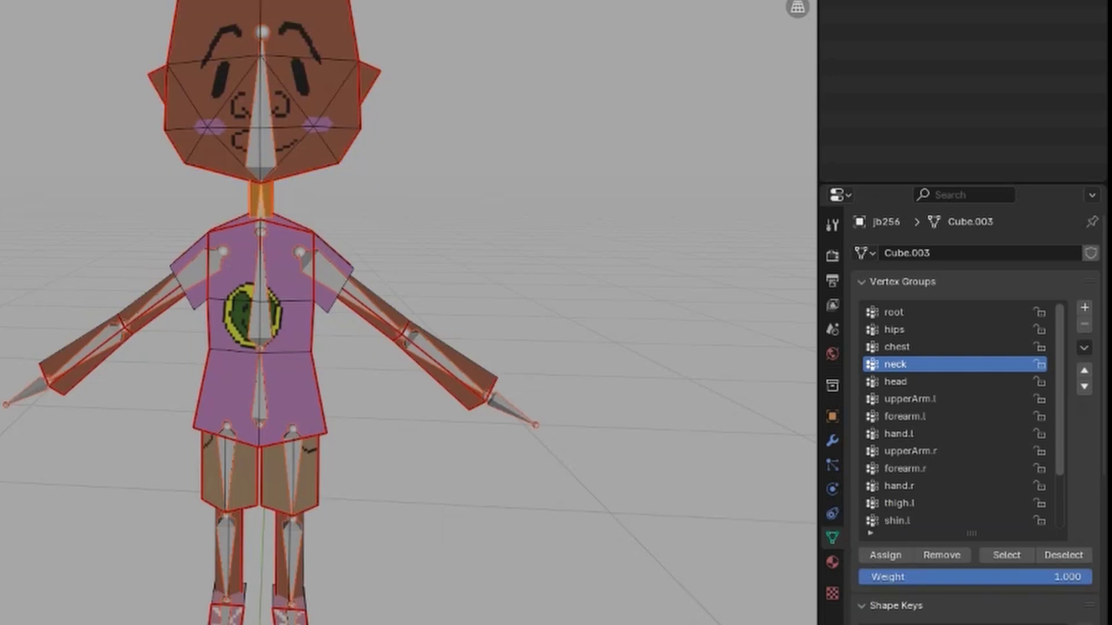
mouse_move(409, 312)
middle_mouse_down()
mouse_move(260, 313)
mouse_move(408, 314)
middle_mouse_up()
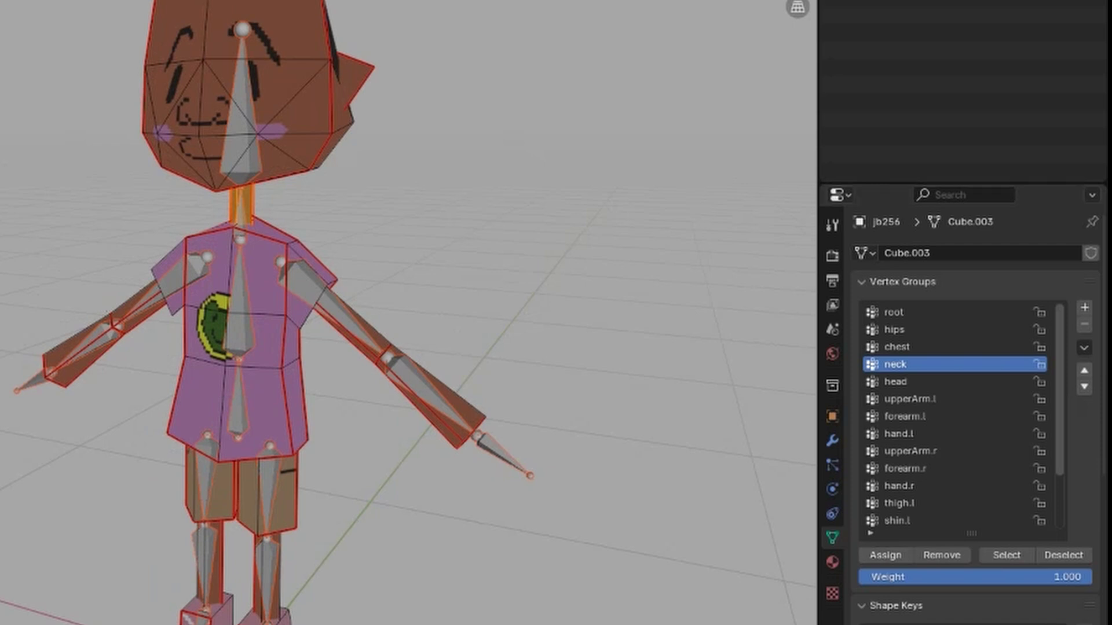
key("Tab")
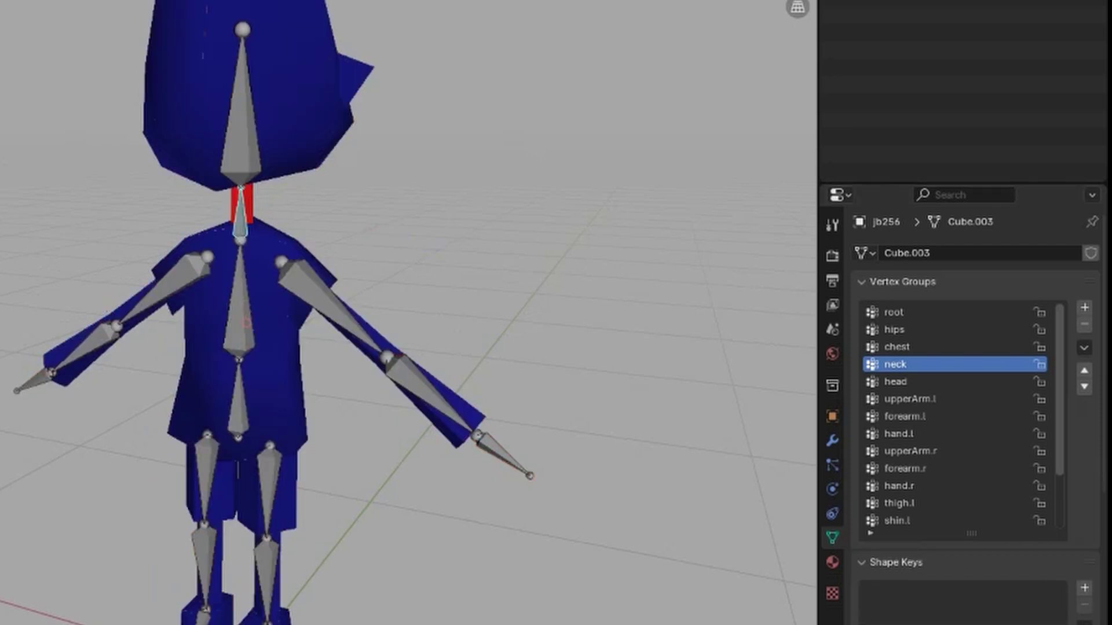
Choose the chest vertex group and select the torso geometry for it.
left_click(896, 347)
key("Tab")
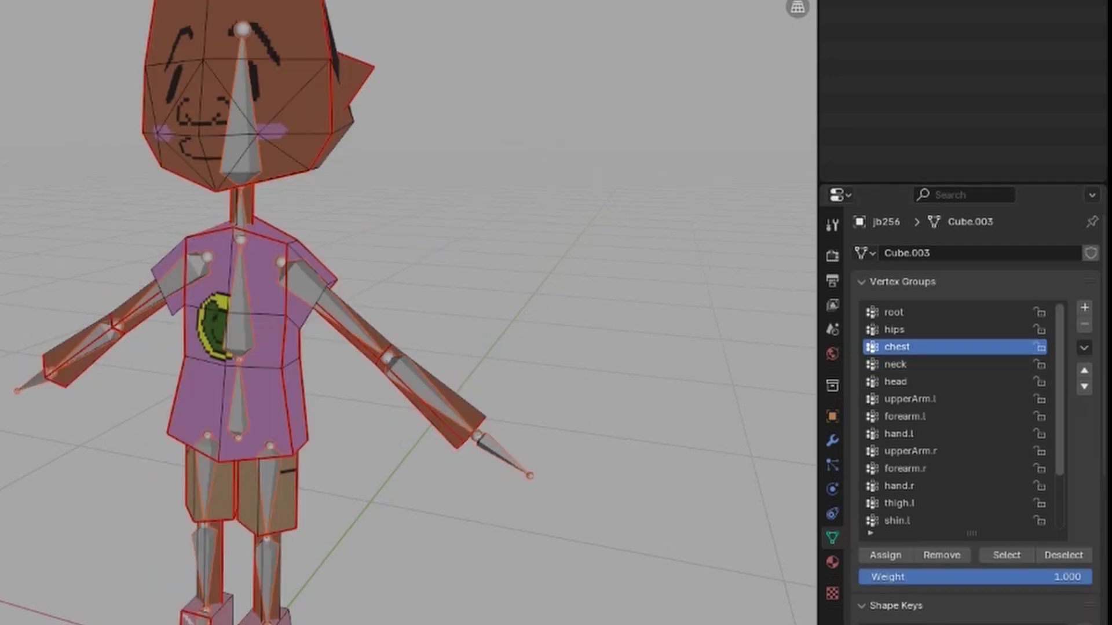
left_click(1006, 555)
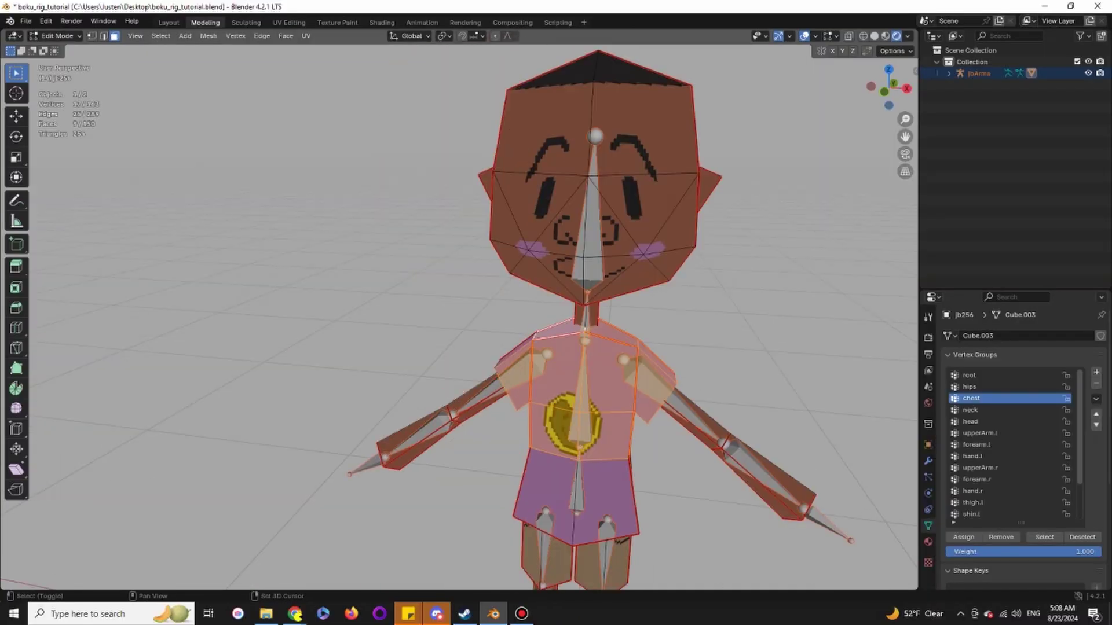
middle_click_drag(434, 305, 652, 304)
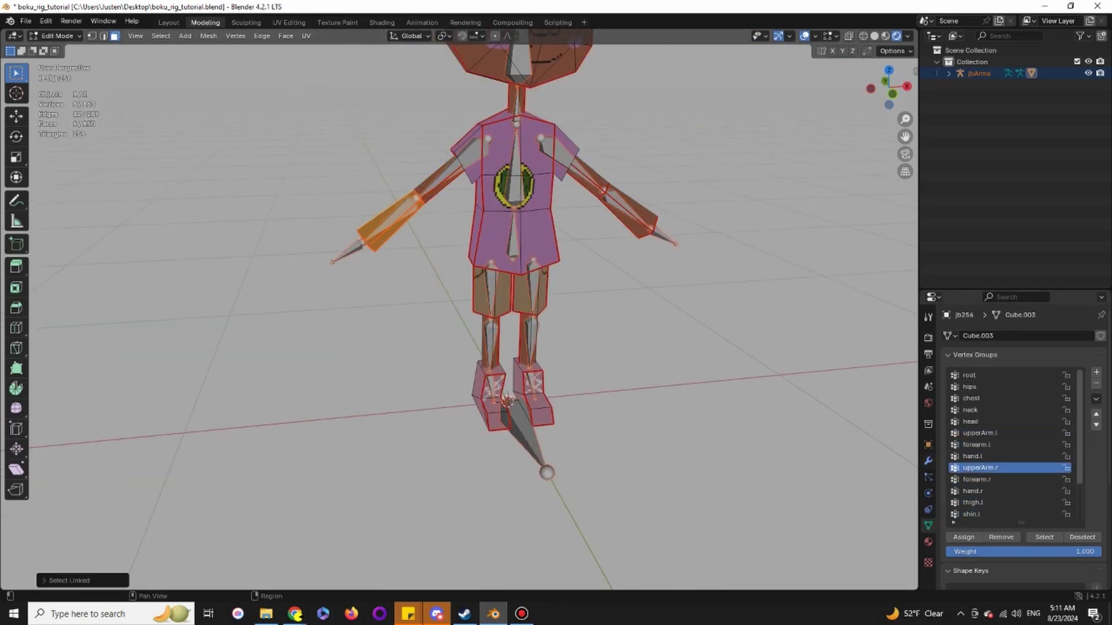
Inspect the crouched pose from several angles and unhide the armature bones.
middle_click_drag(460, 347, 521, 347)
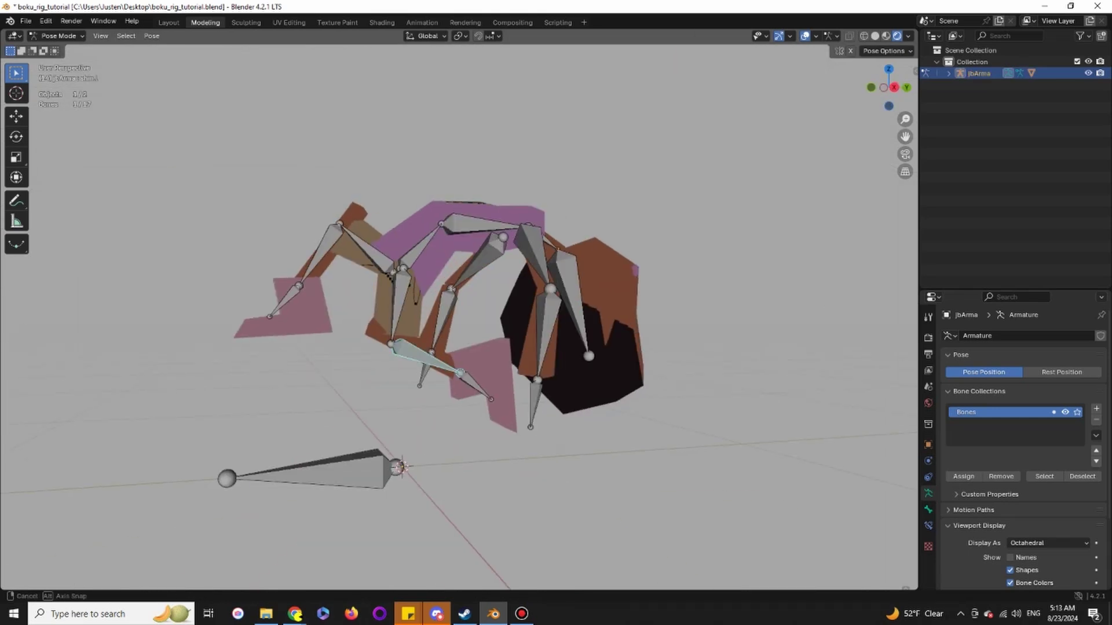
middle_click_drag(461, 305, 556, 304)
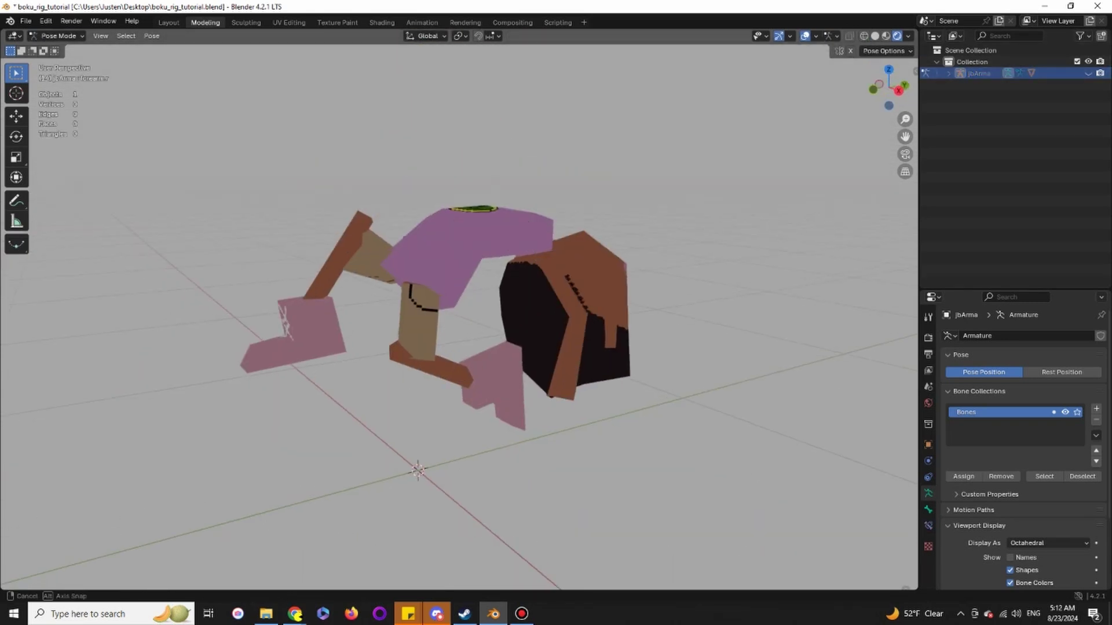
middle_click_drag(459, 313, 556, 331)
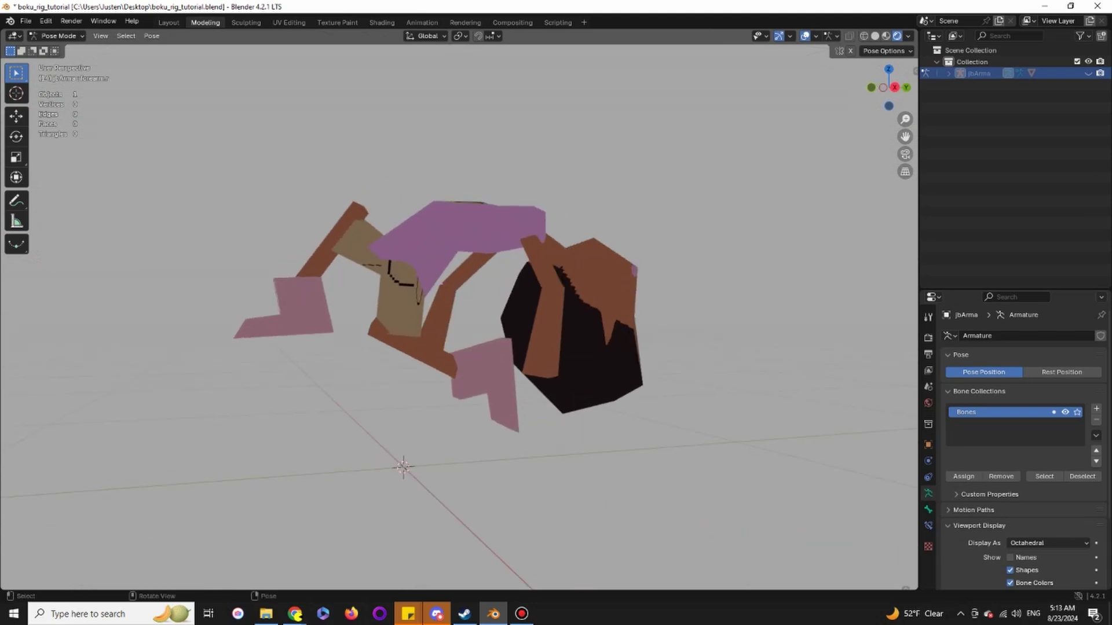
key("alt+h")
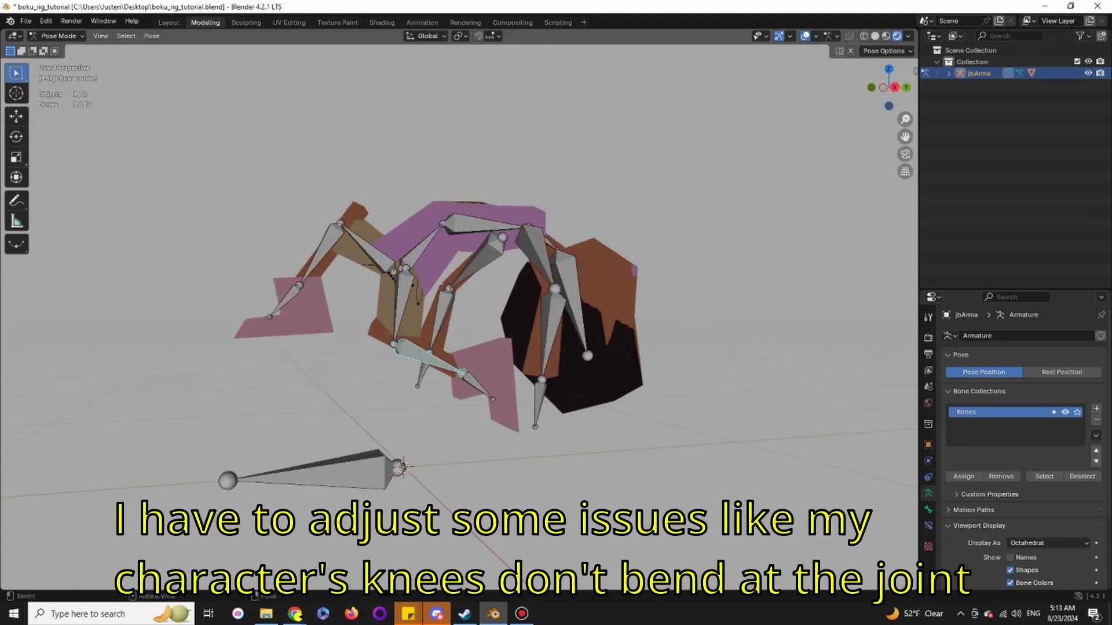
Move the knee joint vertically in Edit Mode and check the bend in Pose Mode.
key("Tab")
middle_click_drag(556, 330, 626, 331)
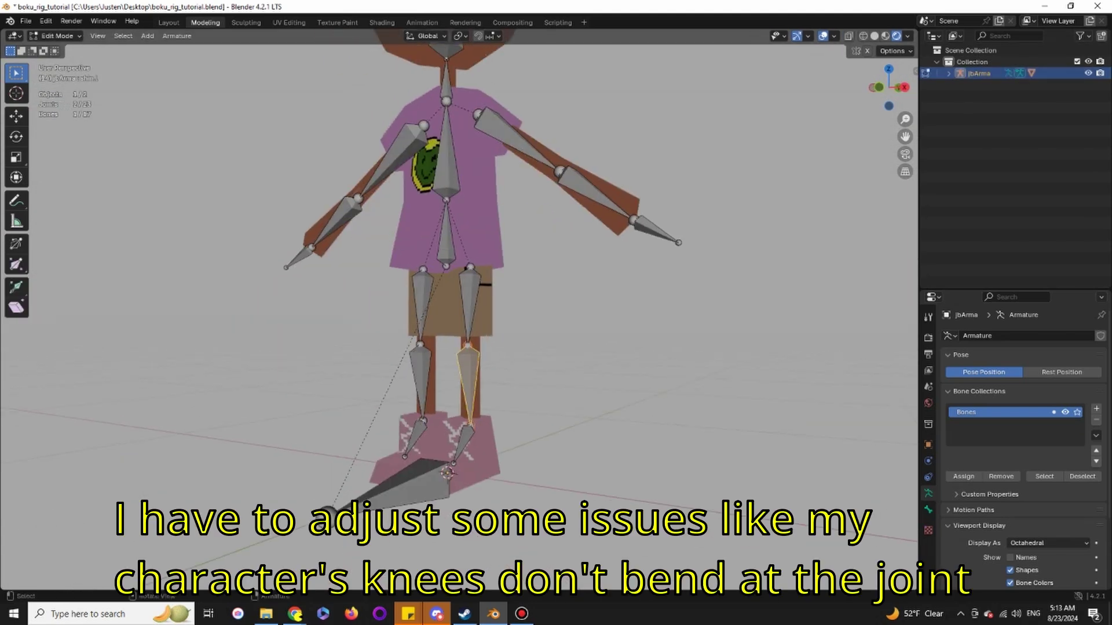
key("g")
key("z")
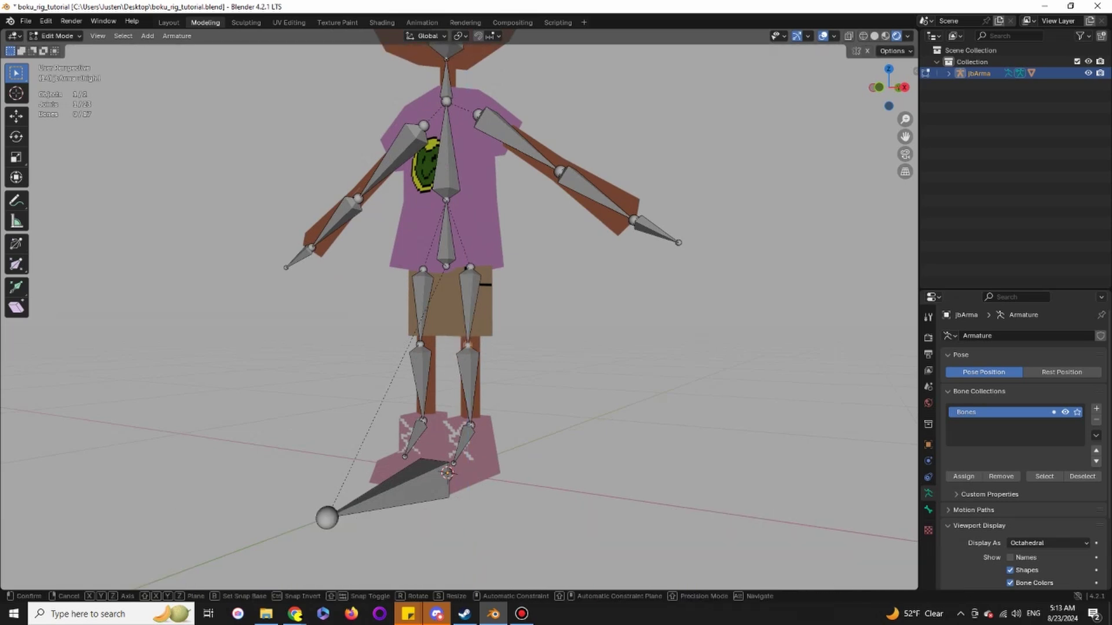
left_click(447, 473)
key("Tab")
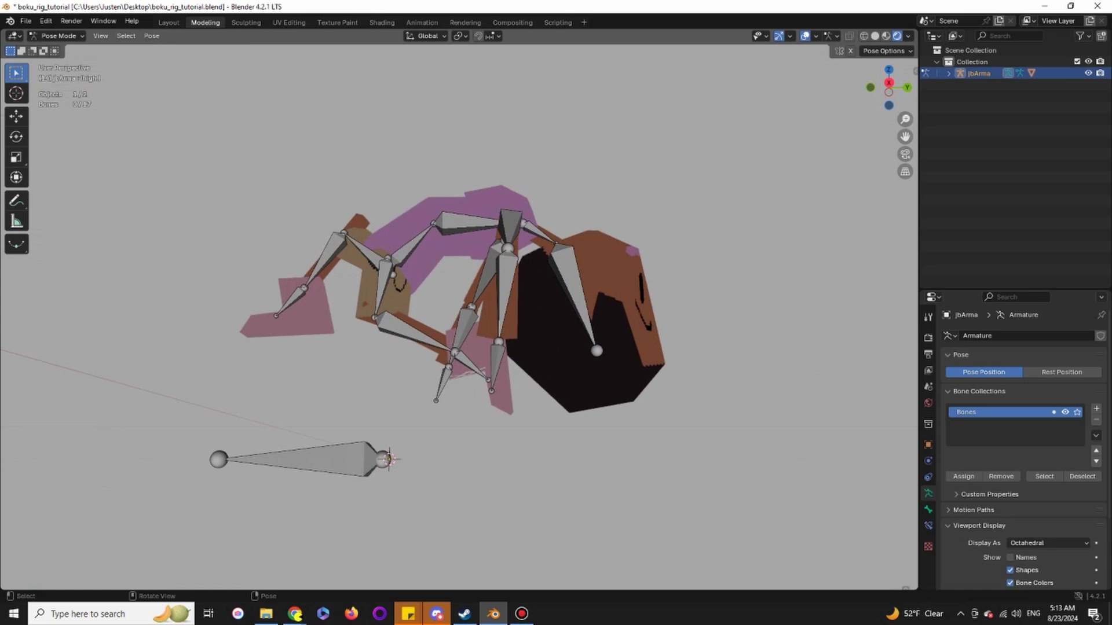
Lower the knee joint again and recheck the crouch bend.
key("Tab")
key("g")
key("z")
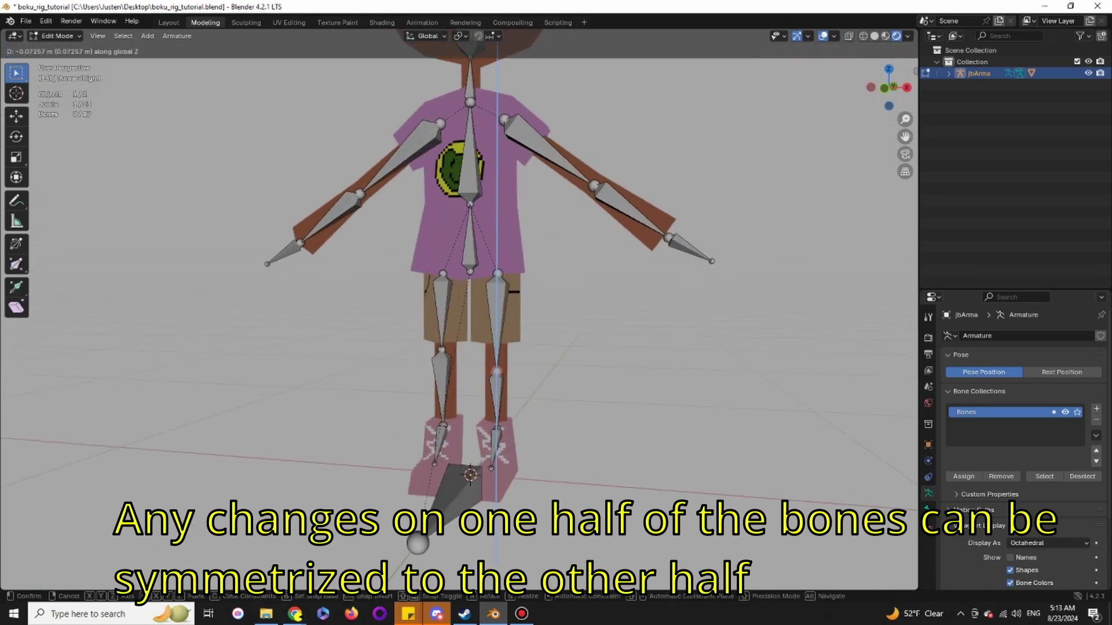
left_click(470, 474)
key("Tab")
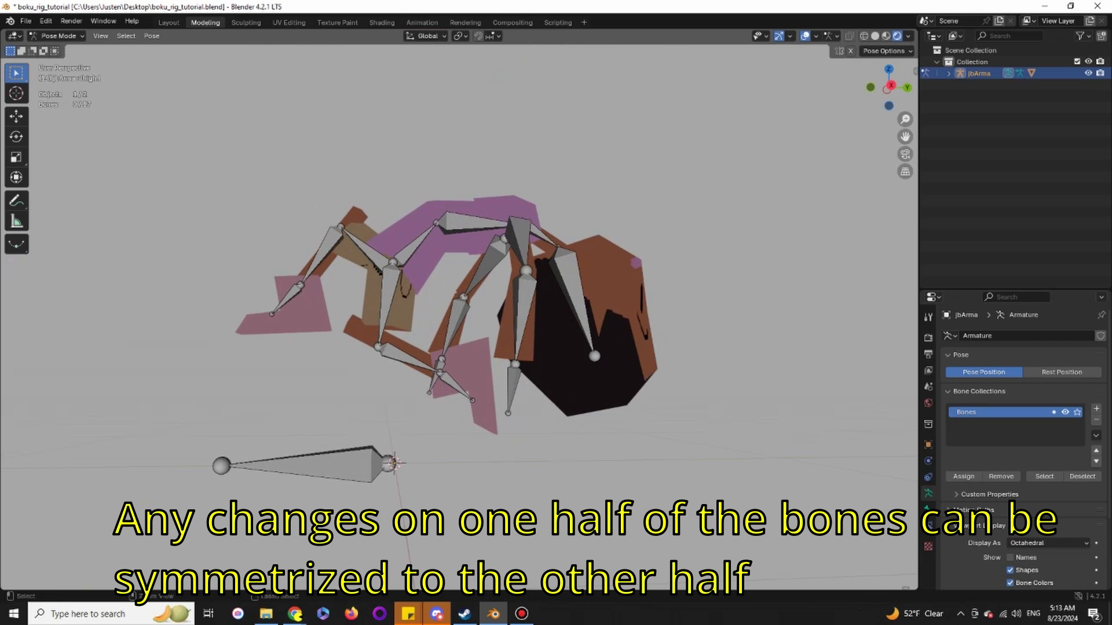
key("Tab")
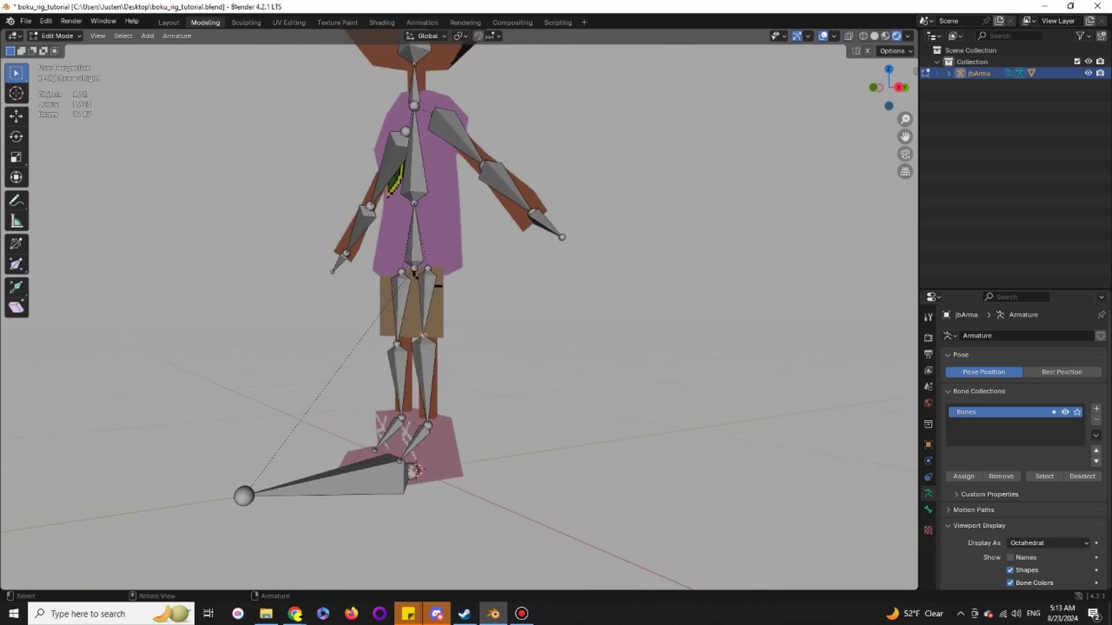